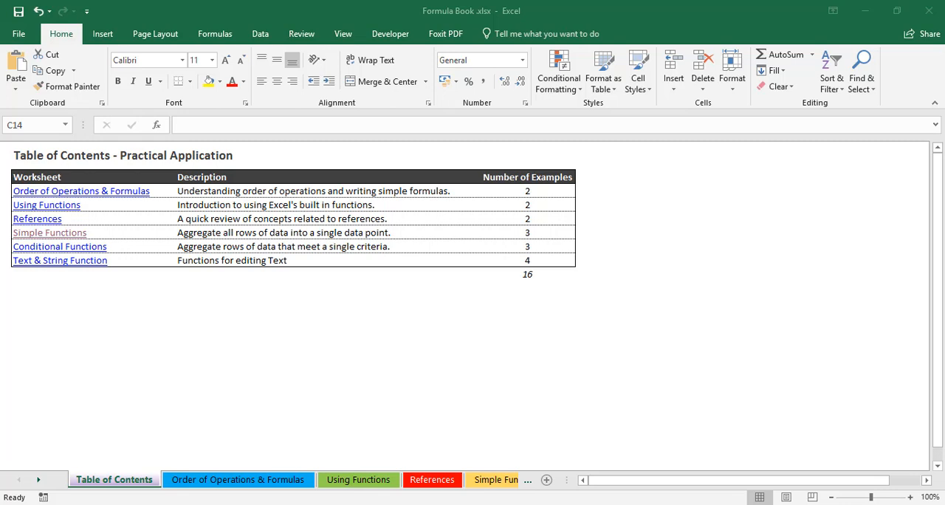
Step: Open the Simple Functions worksheet, look over its goal text and the result cells B6 to B10, and select B6
click(27, 232)
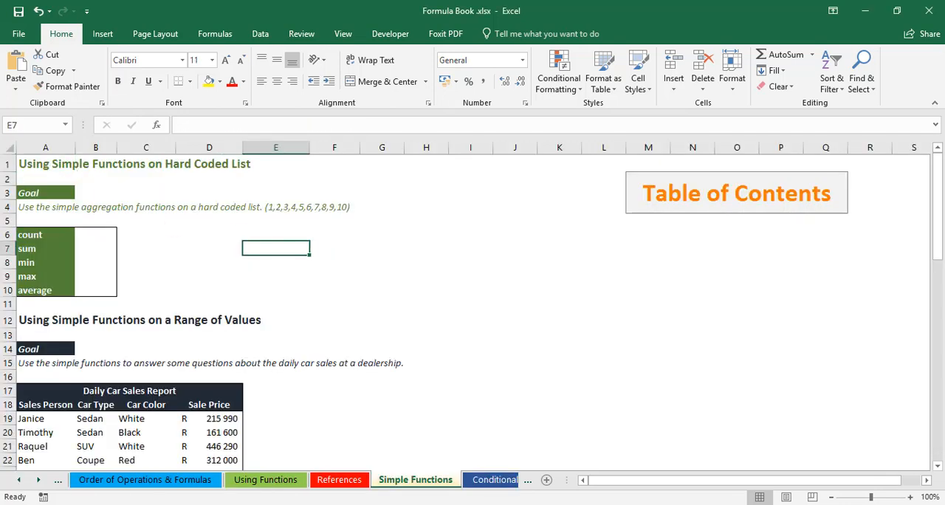
click(34, 208)
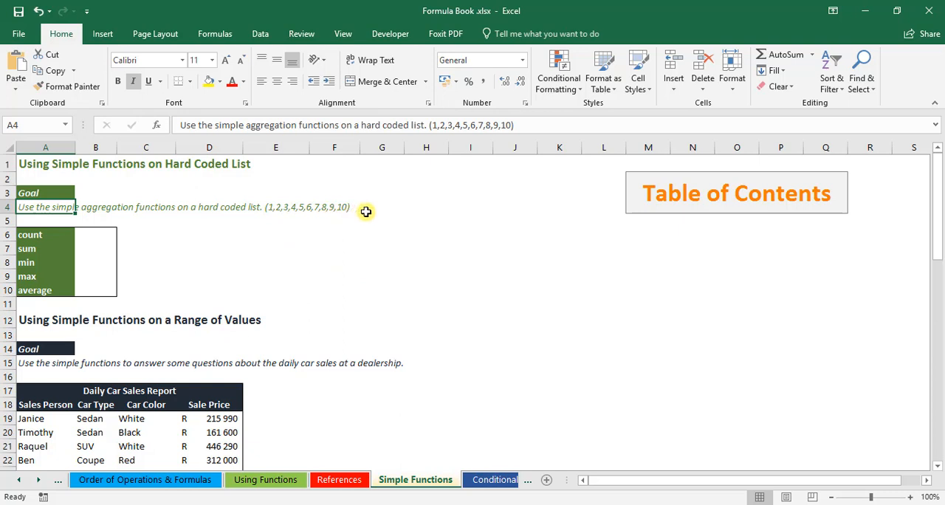
drag(88, 231, 93, 285)
click(82, 237)
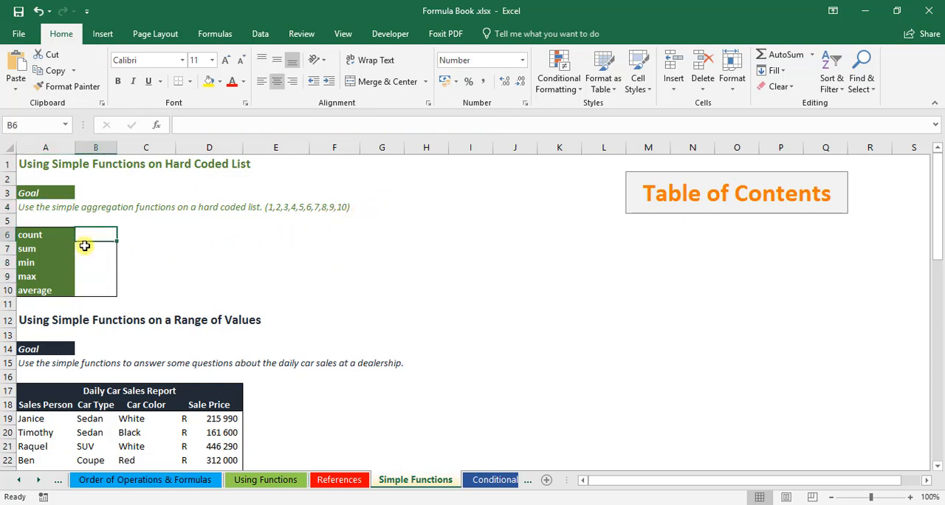
click(85, 249)
click(88, 263)
click(89, 276)
click(94, 289)
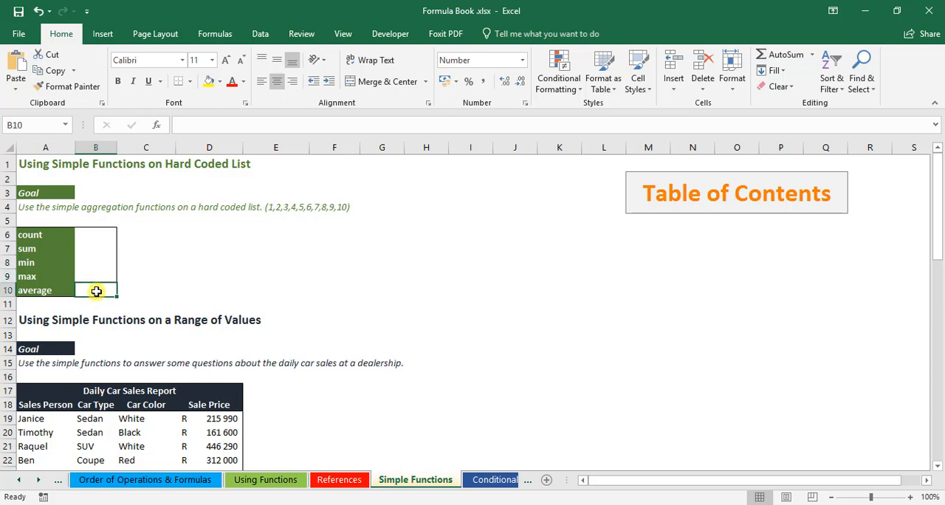
click(104, 237)
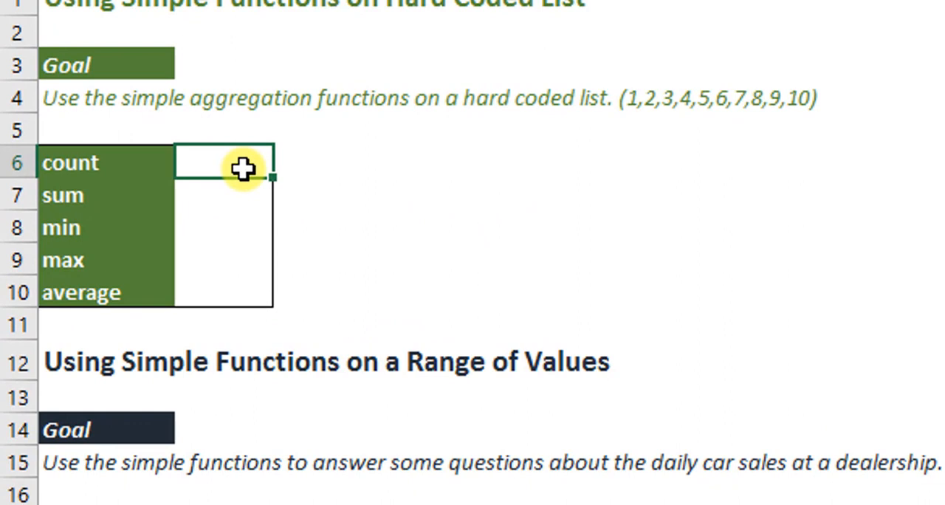
text(=count)
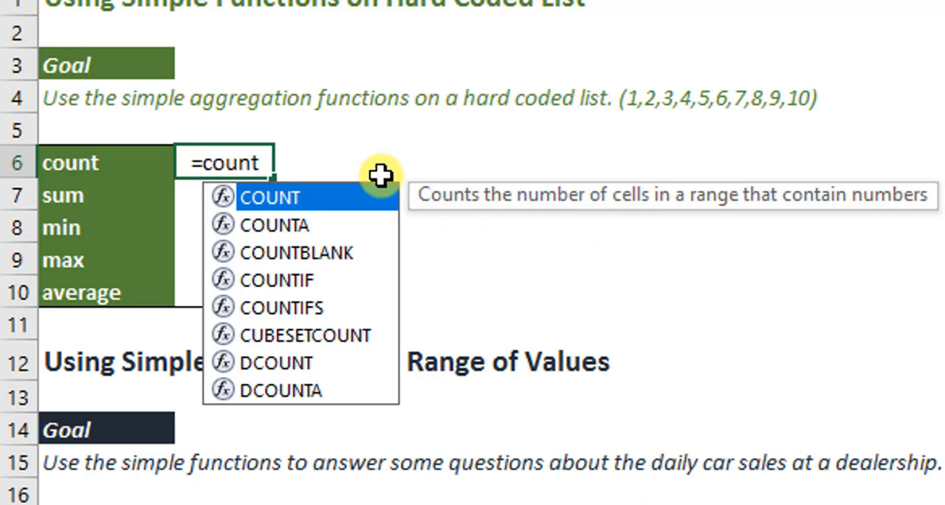
text(()
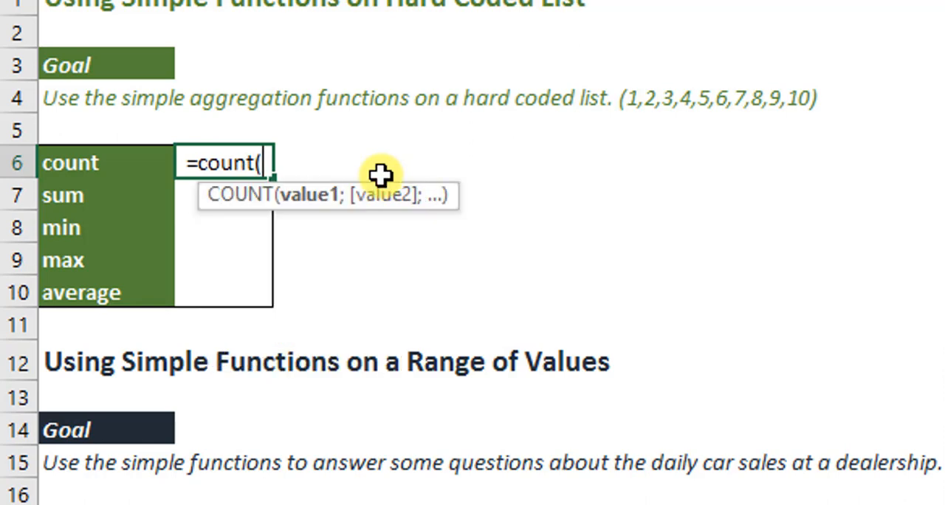
key(BackSpace)
key(BackSpace)
key(BackSpace)
key(BackSpace)
key(BackSpace)
key(BackSpace)
key(BackSpace)
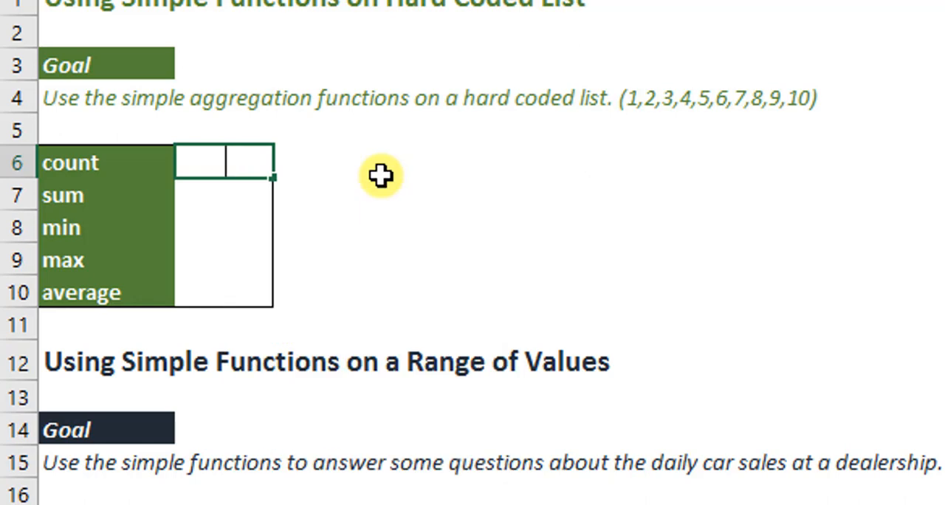
Step: Enter =COUNT(1;2;3;4;5;6;7;8;9;10) in cell B6 to count the hard coded list
text(=cou)
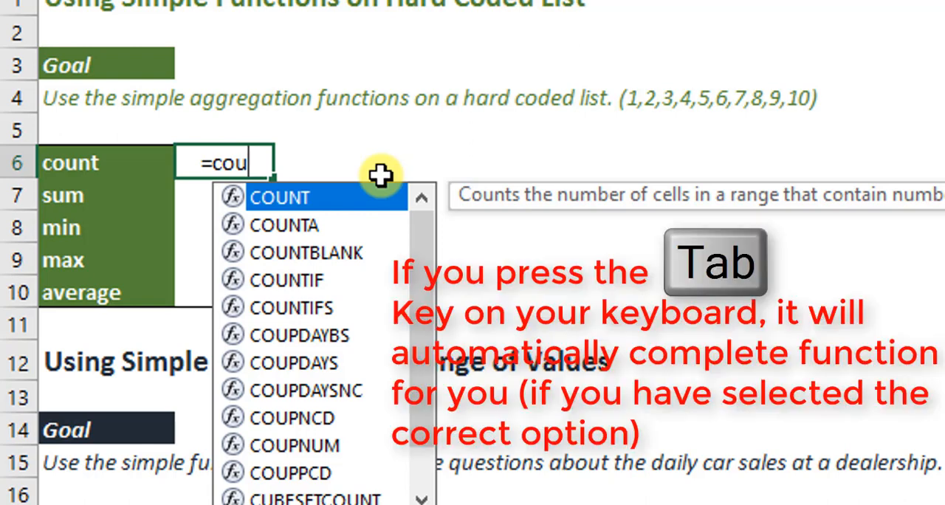
key(Tab)
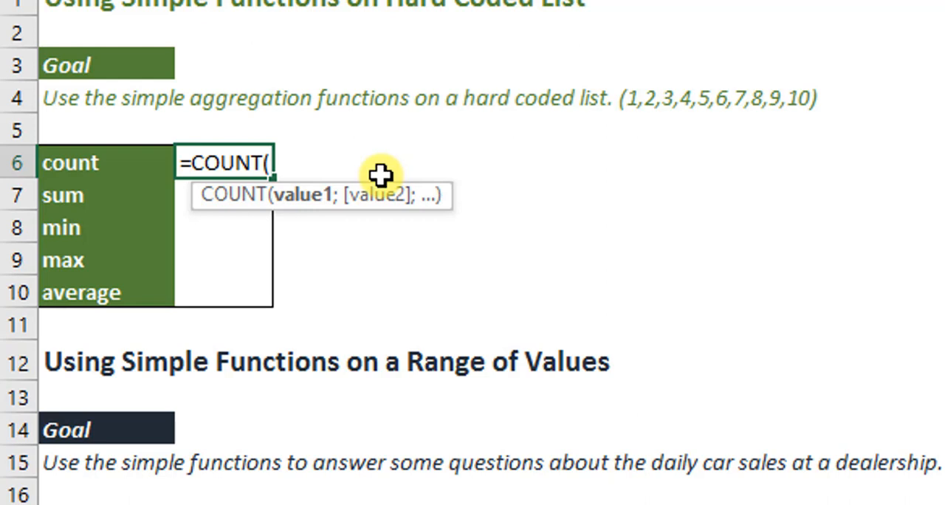
text(1)
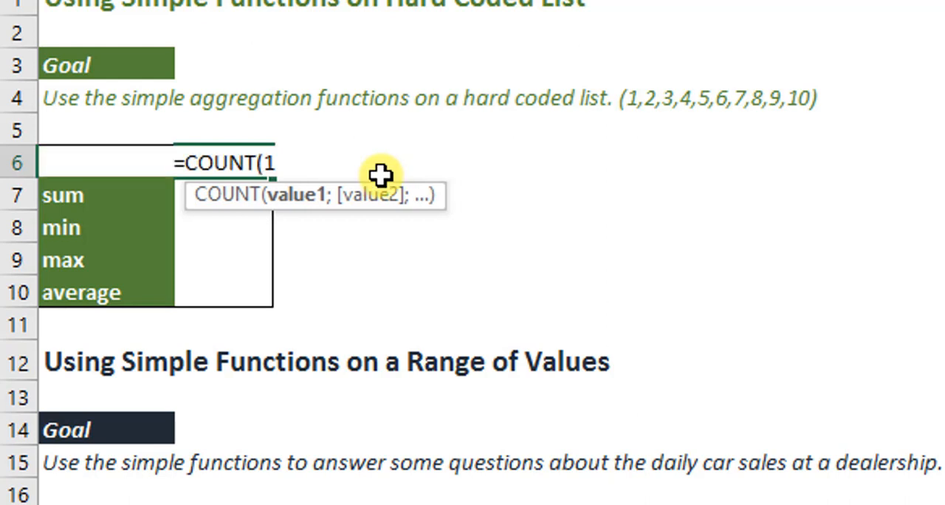
text(;)
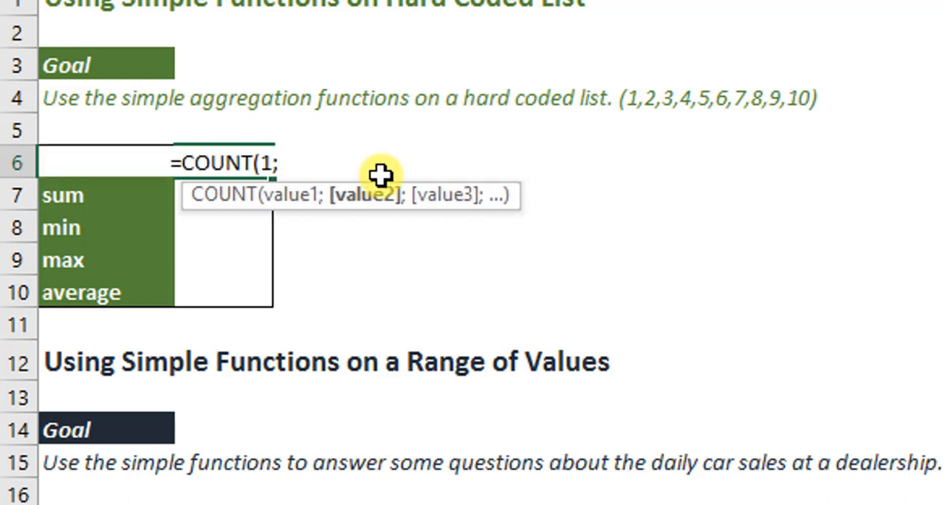
text(2;3;4;5;6;7;8;9;10)
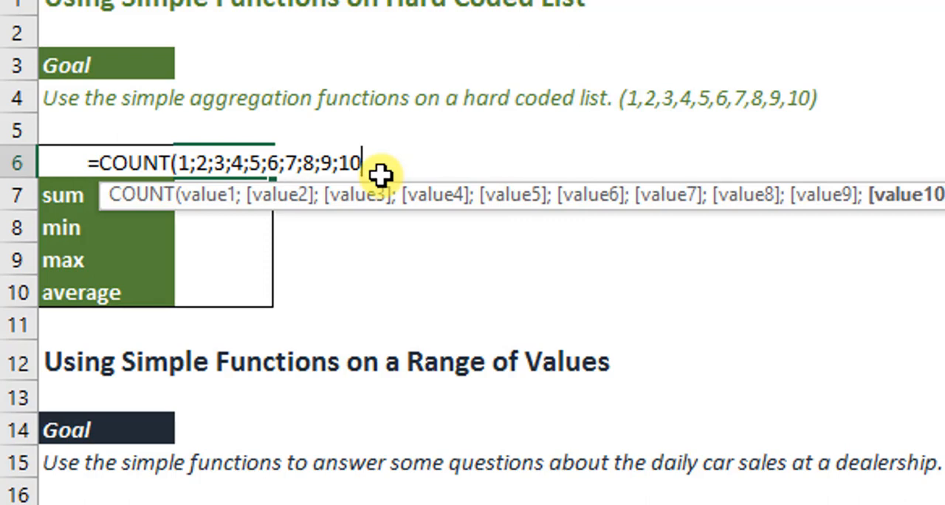
text())
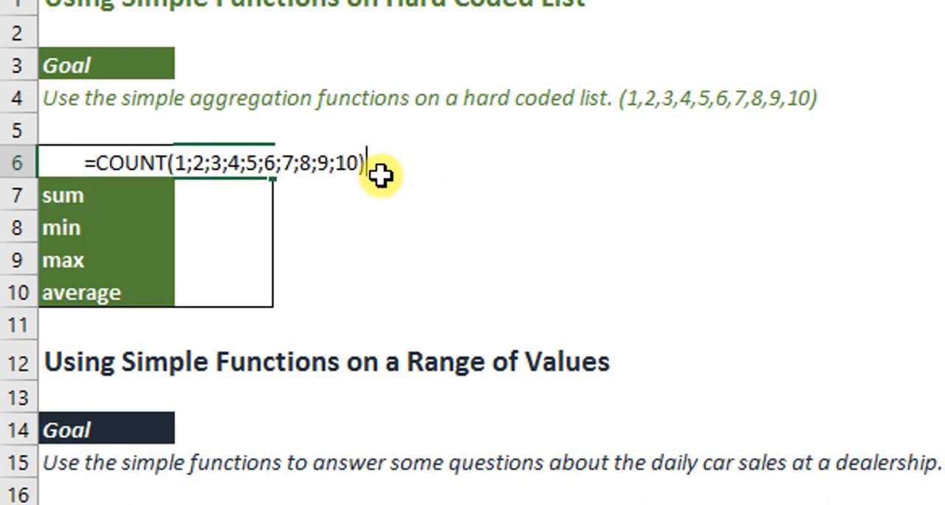
key(Return)
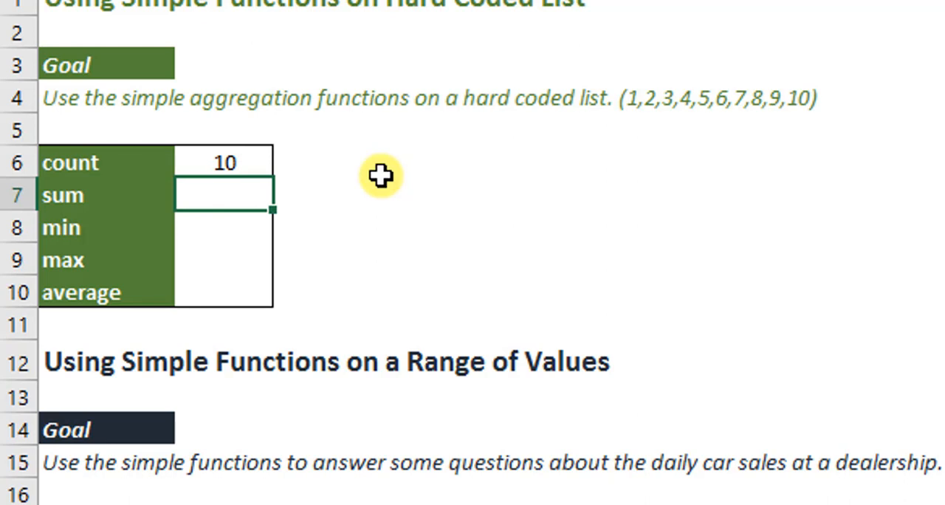
Step: Enter =SUM(1;2;3;4;5;6;7;8;9;10) in cell B7 to total the hard coded list
text(=sum)
key(Tab)
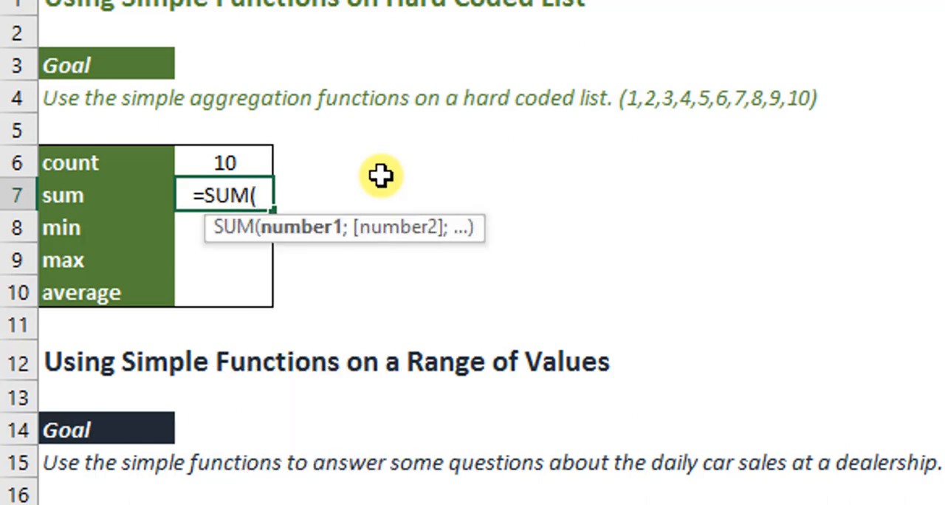
text(1;2;3;4;5;6;7;8;9;10))
key(Return)
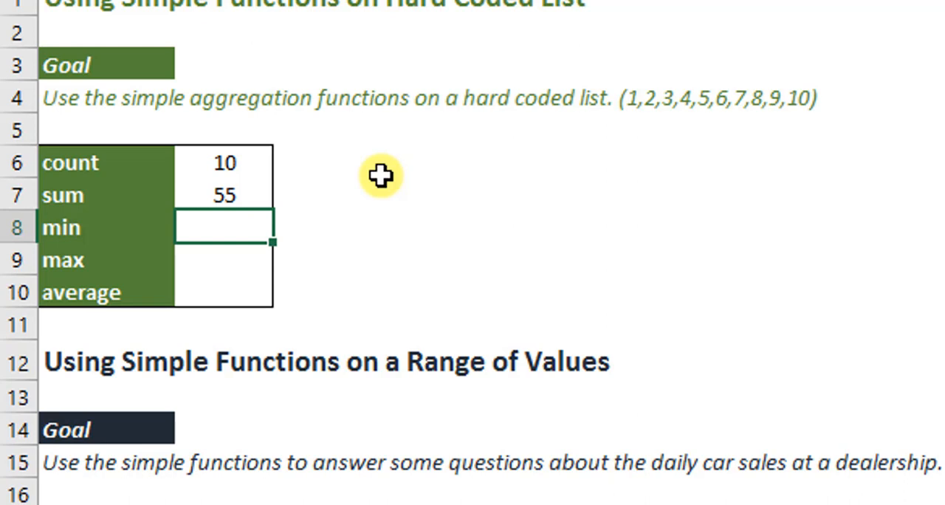
Step: Enter =MIN(1;2;3;4;5;6;7;8;9;10) in cell B8, browsing the suggested functions to choose MIN
text(=m)
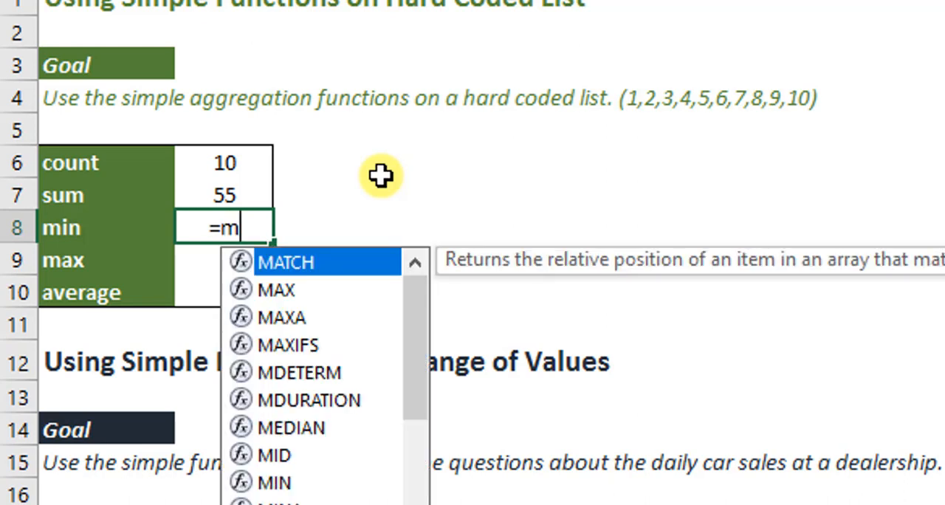
text(i)
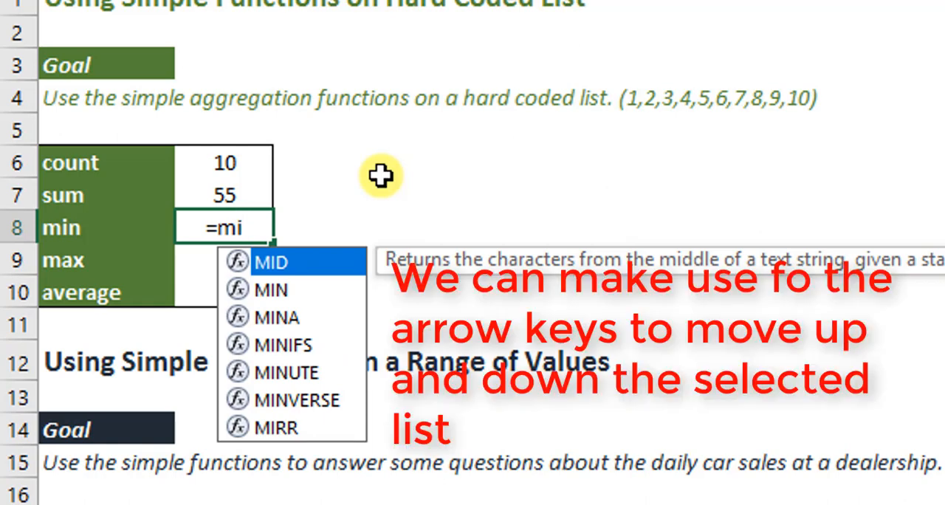
key(Down)
key(Up)
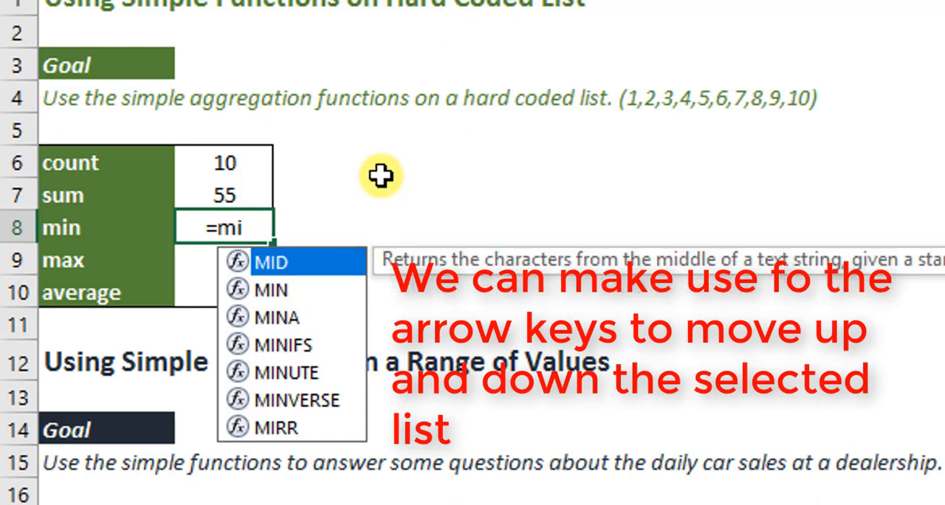
key(Down)
key(Down)
key(Down)
key(Down)
key(Down)
key(Up)
key(Up)
key(Up)
key(Up)
key(Up)
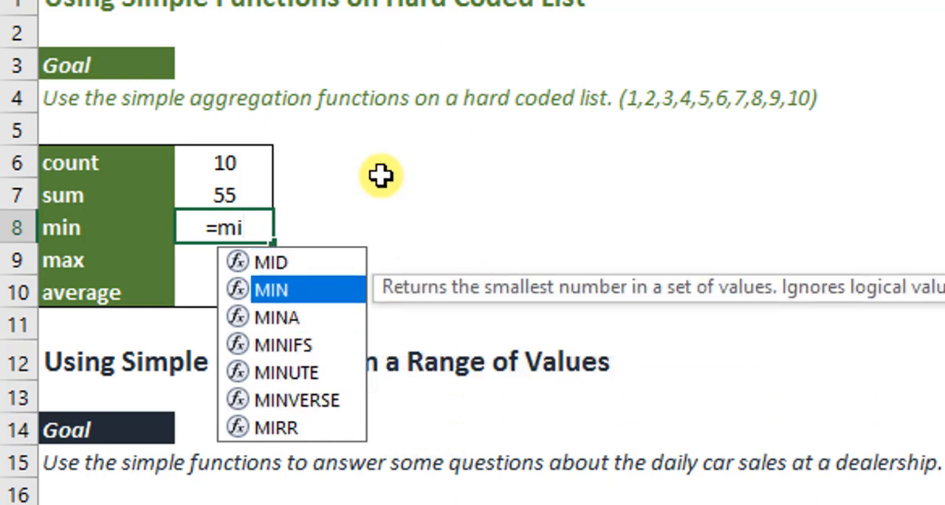
key(Down)
key(Down)
key(Down)
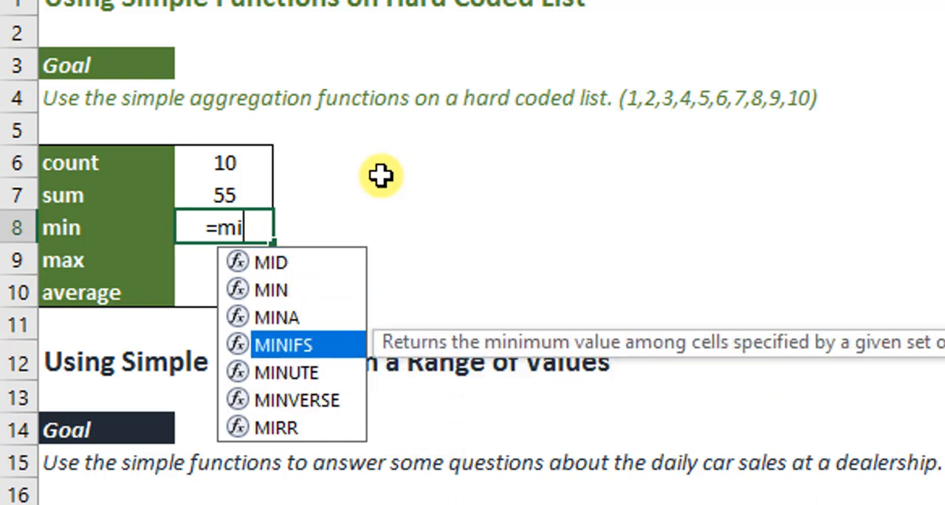
key(Up)
key(Up)
key(Tab)
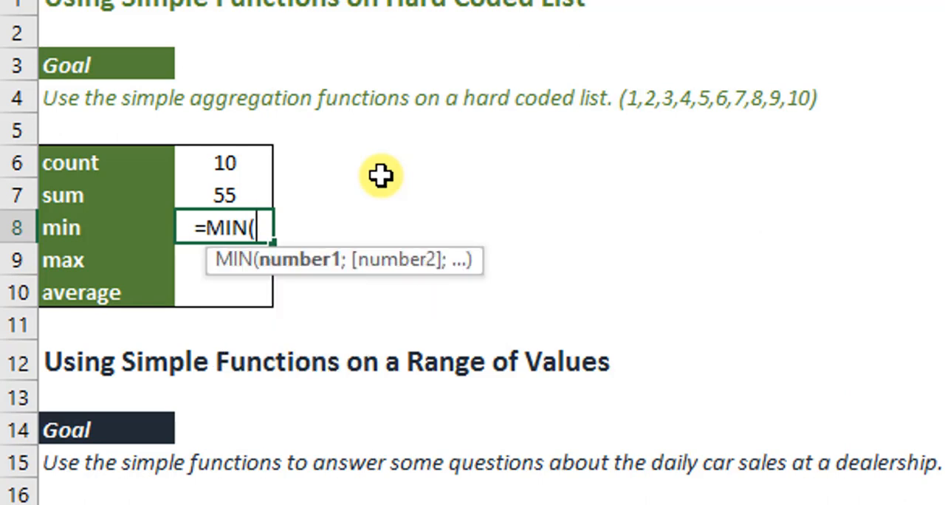
text(1;)
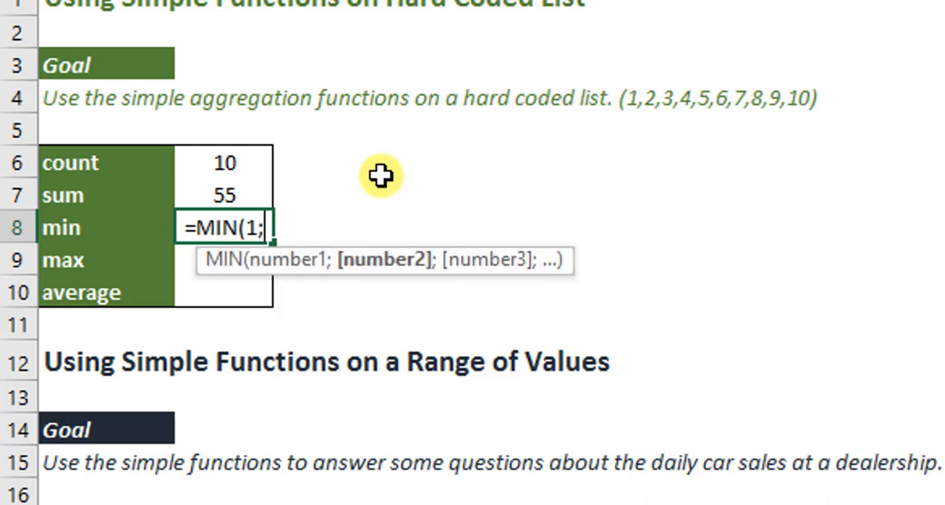
text(2;3)
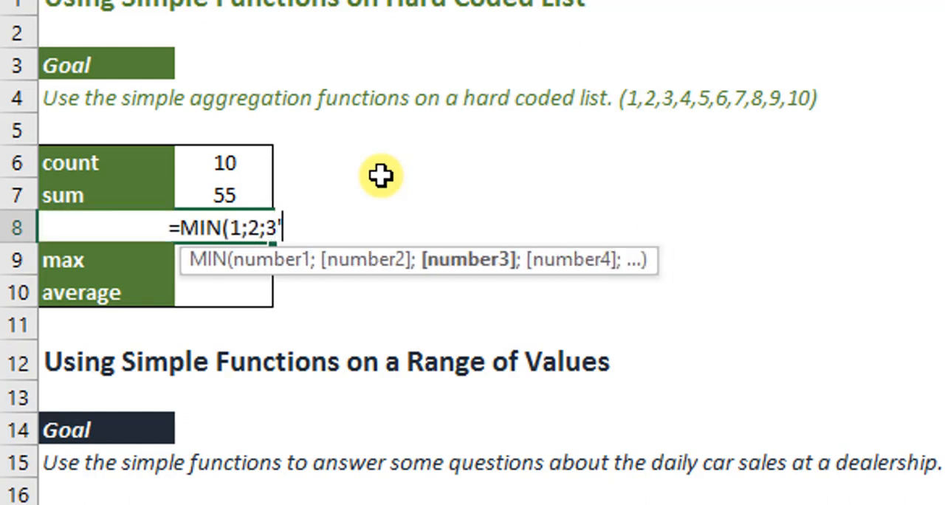
text(;4;5;6;7;8;9;10))
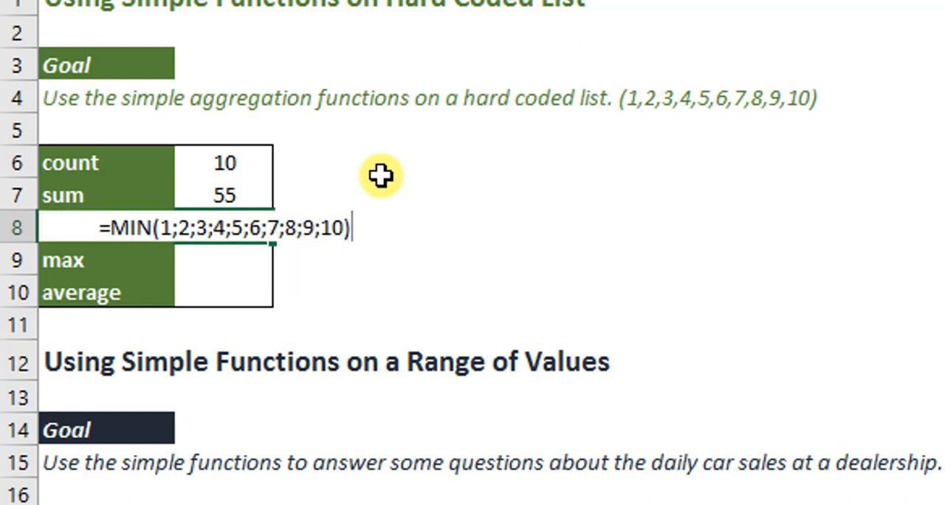
key(Return)
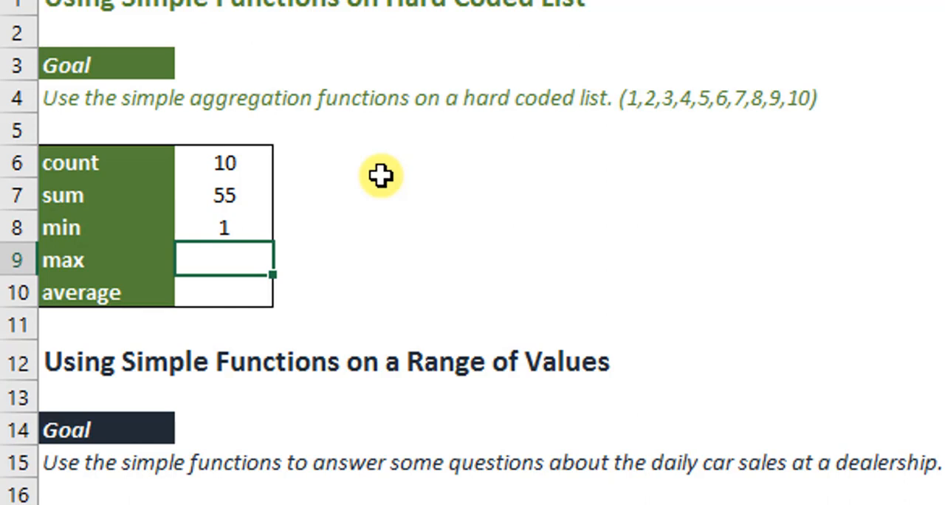
Step: Enter =MAX(1;2;3;4;5;6;7;8;9;10) in cell B9 to find the list's largest value
double_click(226, 266)
text(=MAX()
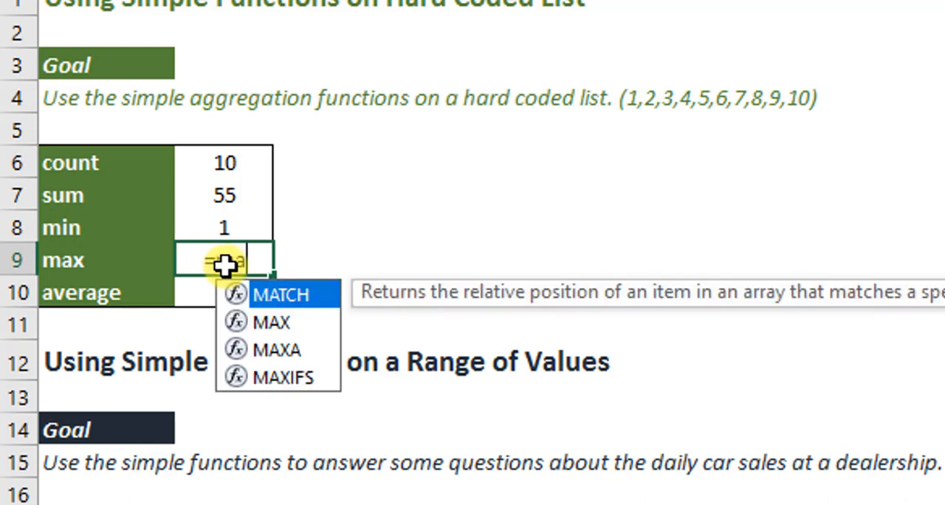
text(1;2;3;4;5;6;7;8;9;10))
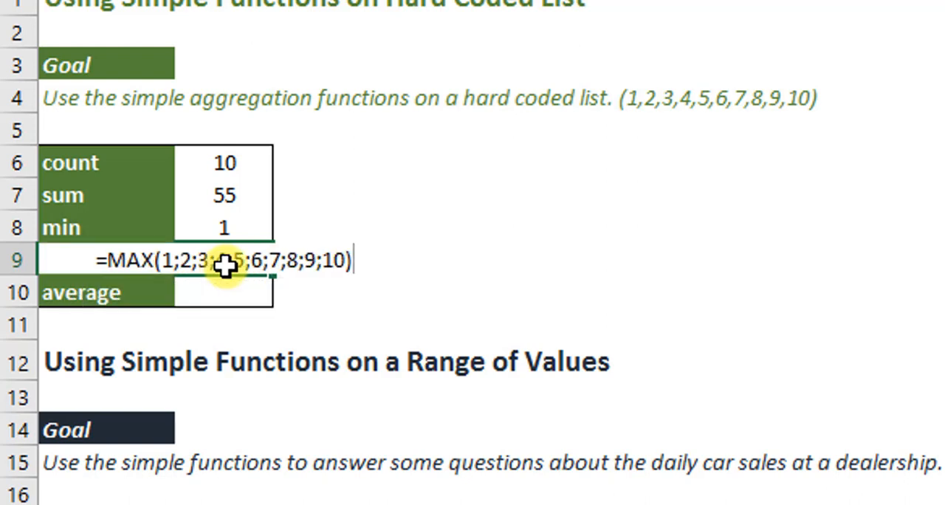
key(Return)
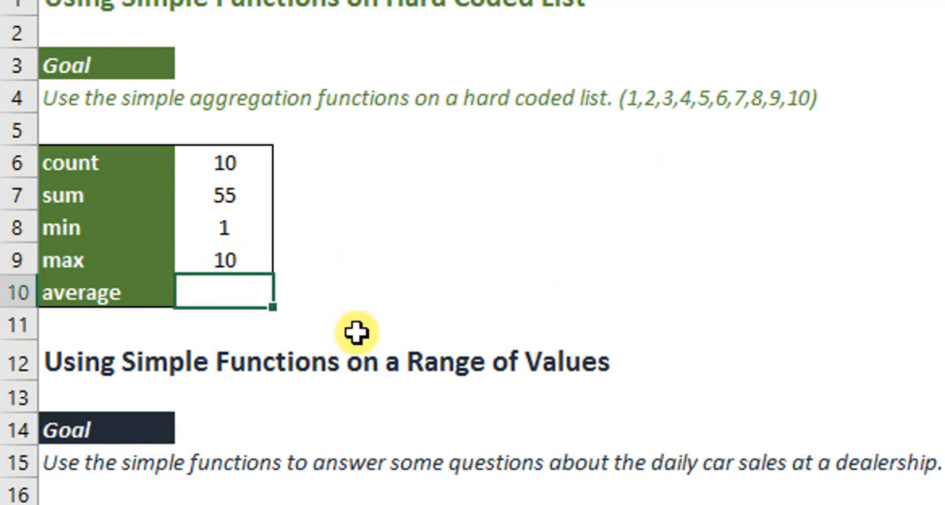
Step: Enter =AVERAGE(1;2;3;4;5;6;7;8;9;10) in cell B10 to average the hard coded list
text(=ave)
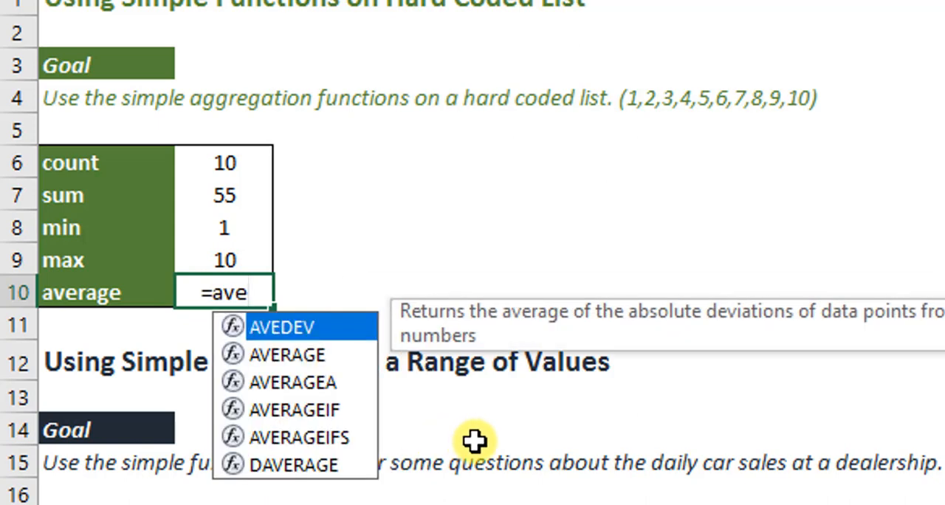
key(Down)
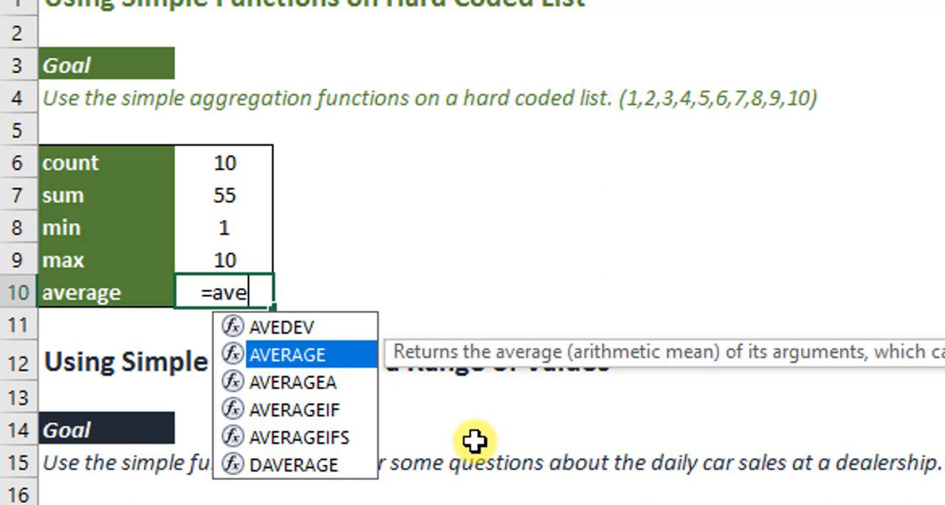
key(Tab)
text(1;2;3;4;5;6;7;8;9;10)
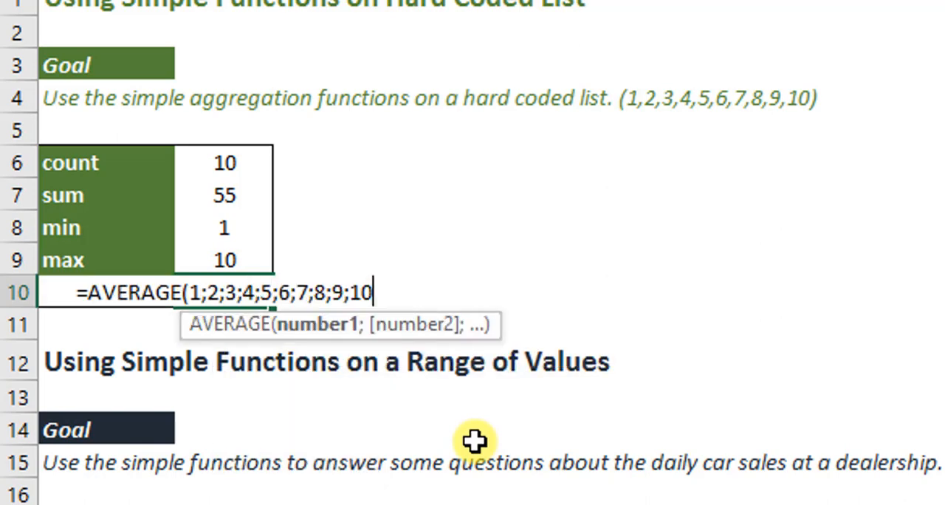
text())
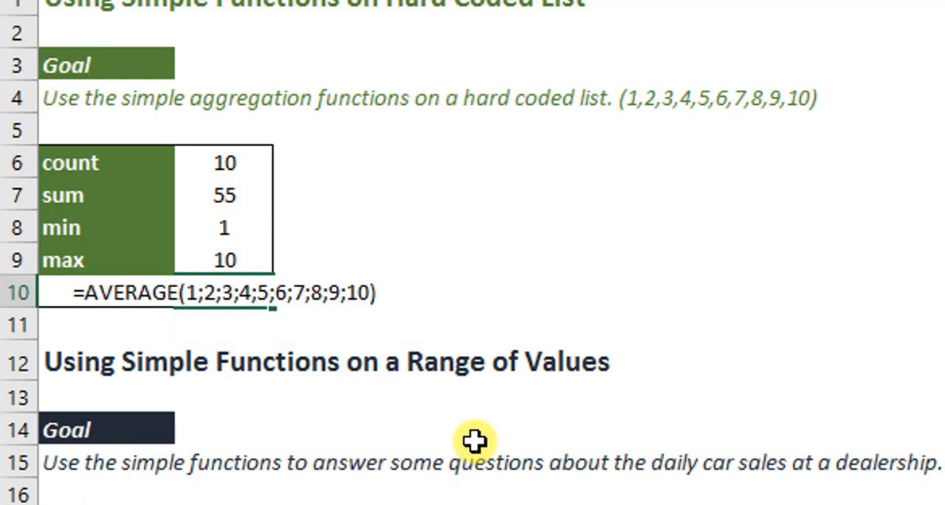
key(Return)
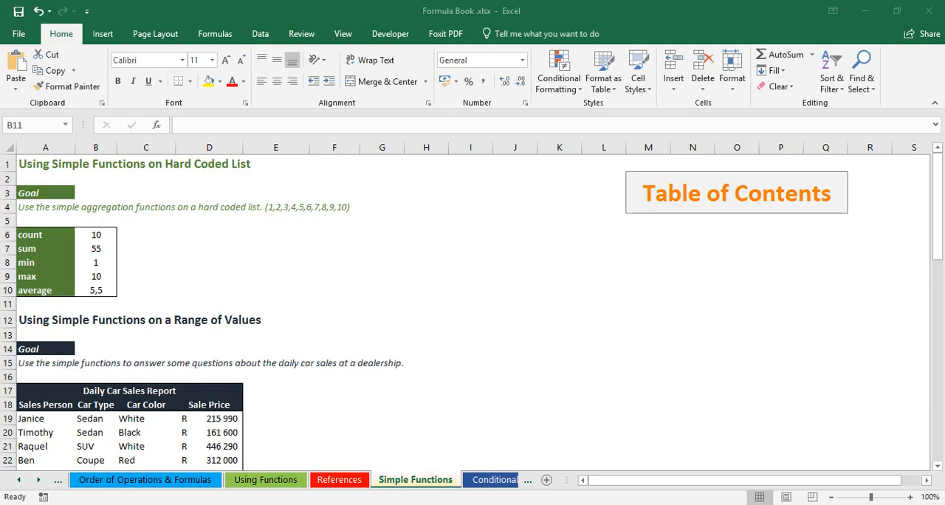
Step: Enter =MAX(D19:D24) in cell A27 to find the most expensive car sold in the Daily Car Sales Report
scroll(195, 346, down, 2)
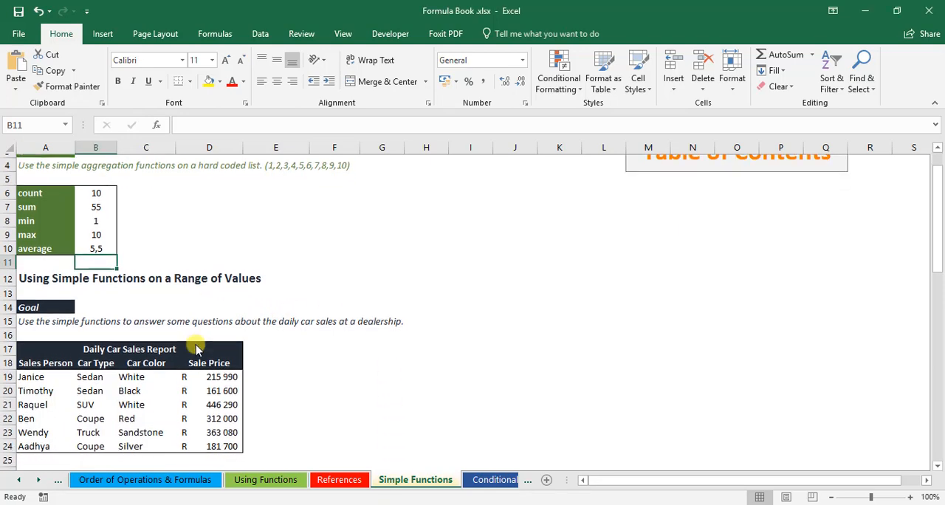
scroll(195, 346, down, 2)
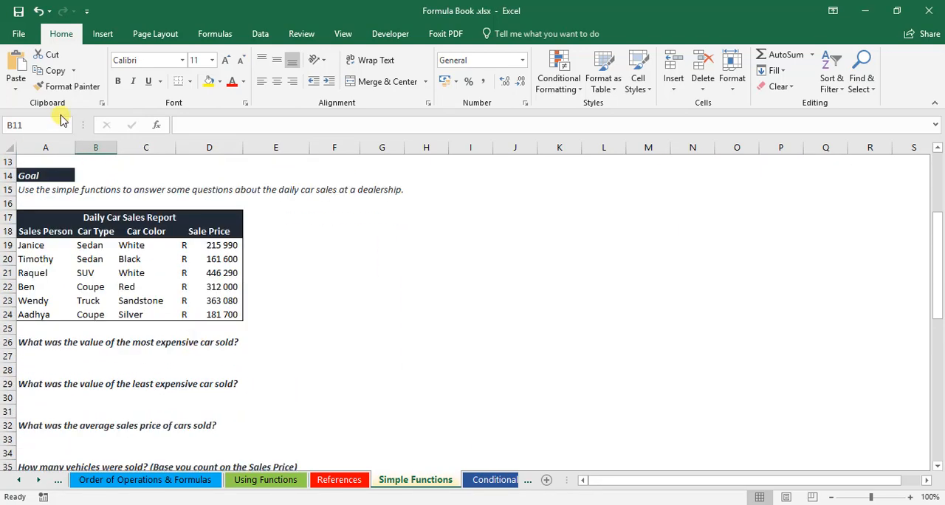
scroll(48, 192, up, 1)
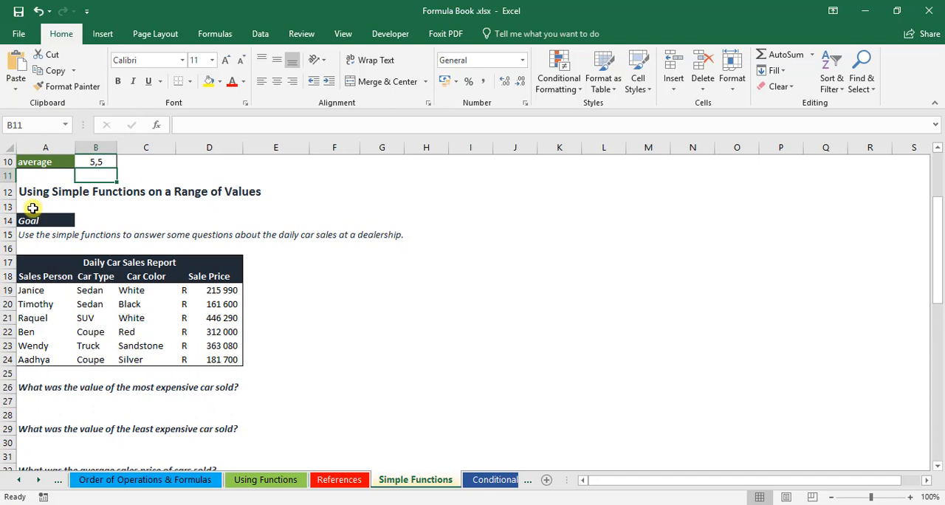
click(189, 206)
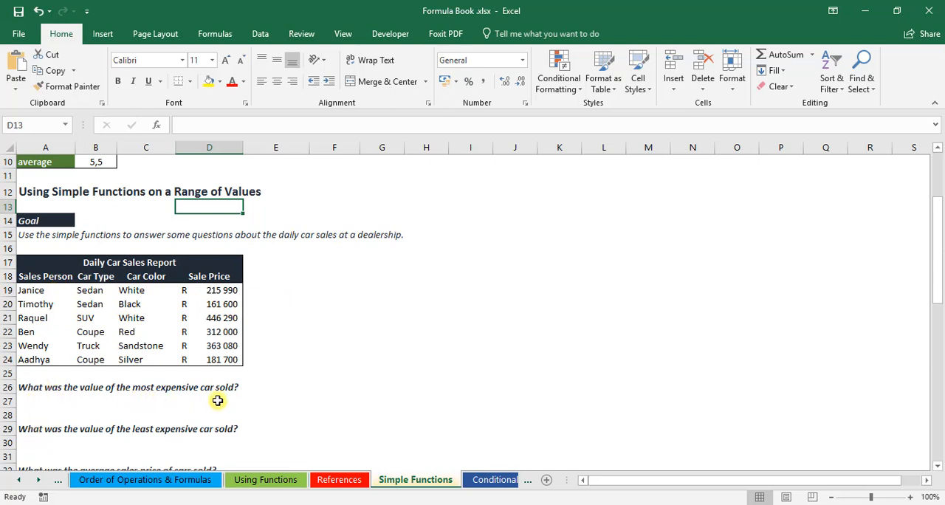
drag(209, 290, 214, 359)
click(44, 399)
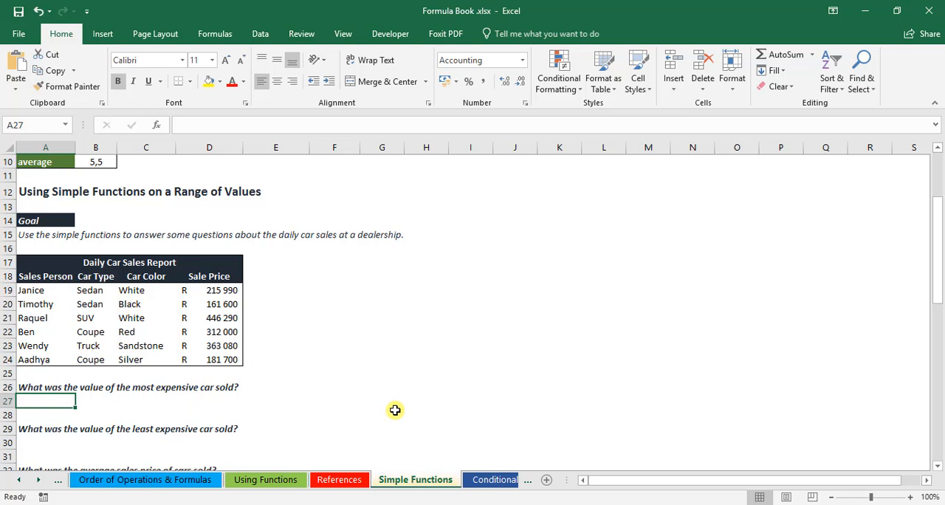
text(=)
text(max)
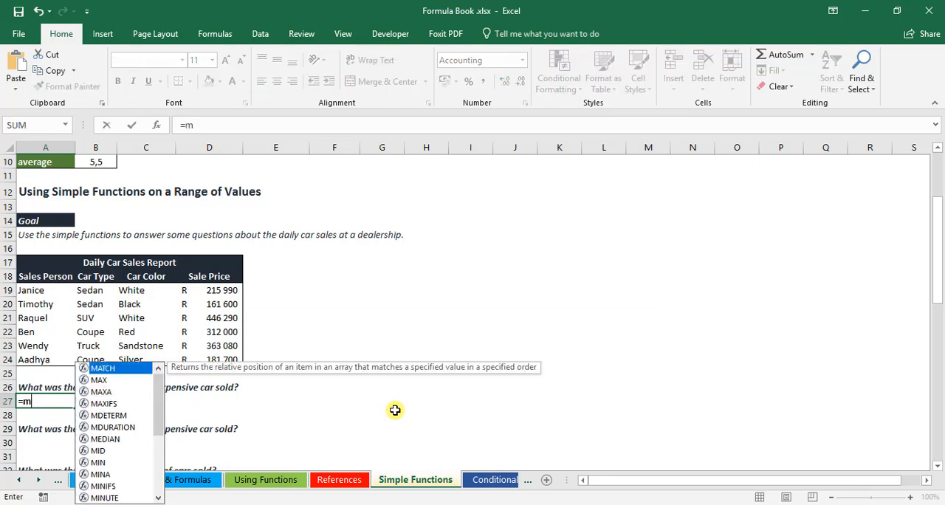
key(Tab)
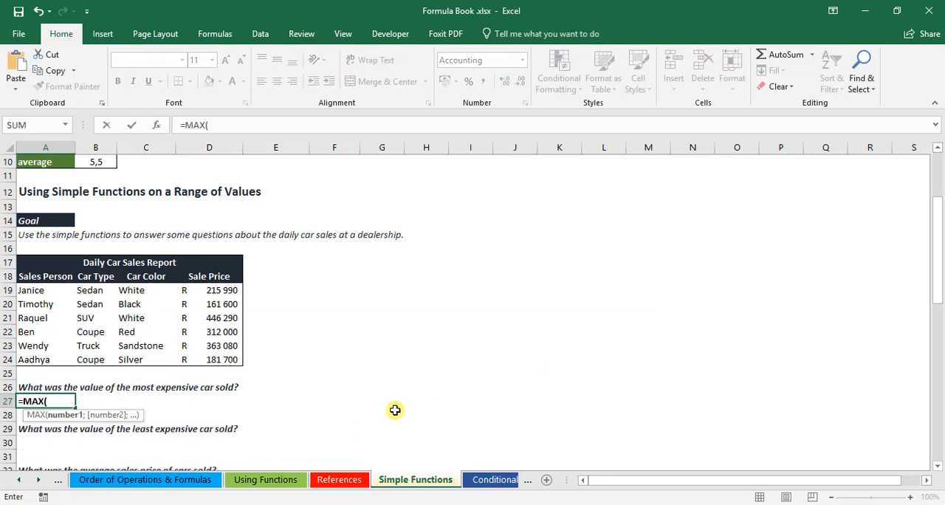
mouse_move(219, 290)
mouse_down()
mouse_move(222, 299)
mouse_move(220, 290)
mouse_up()
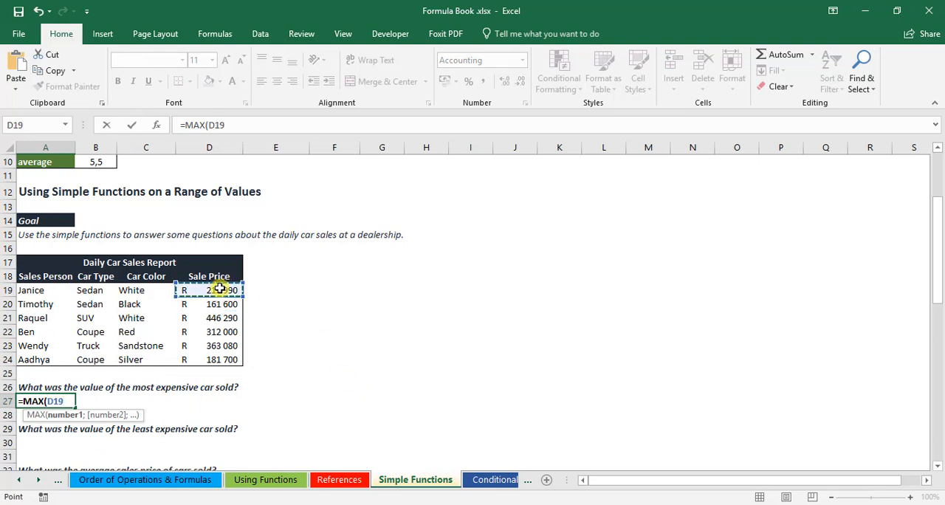
key(F8)
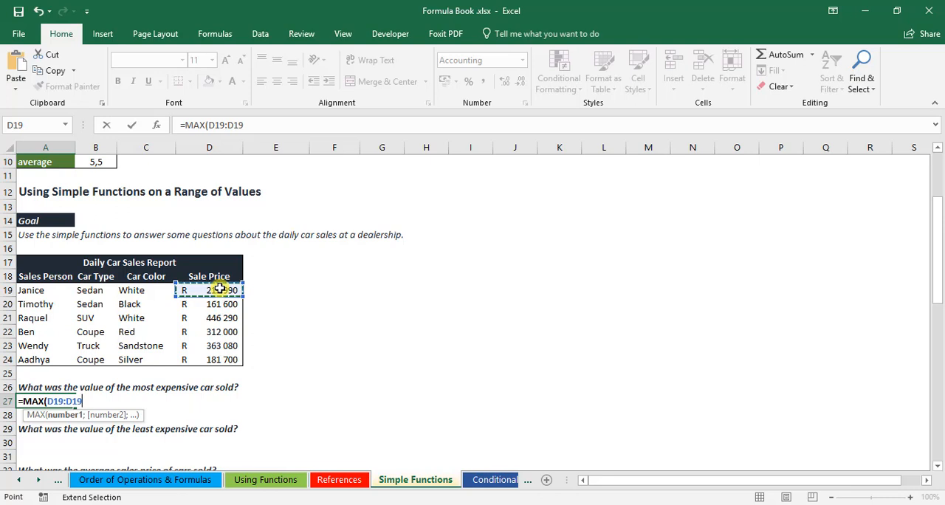
click(214, 360)
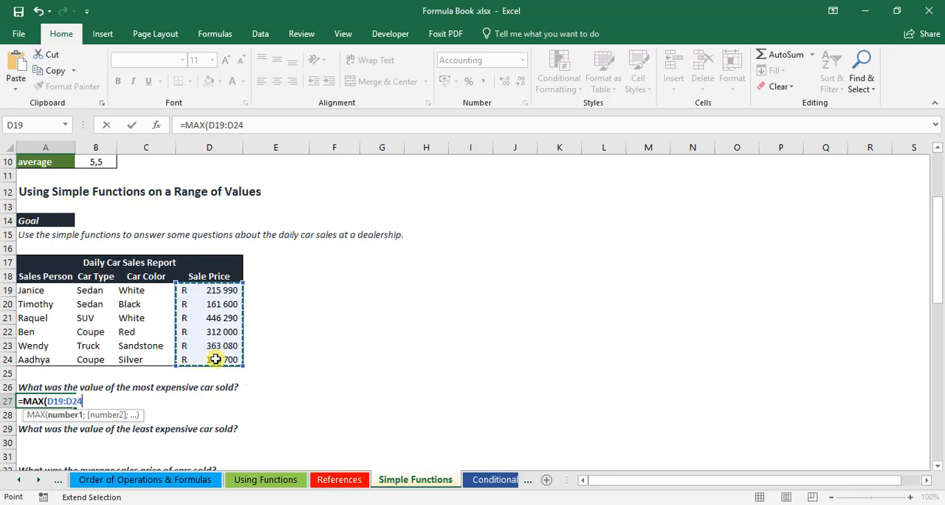
text())
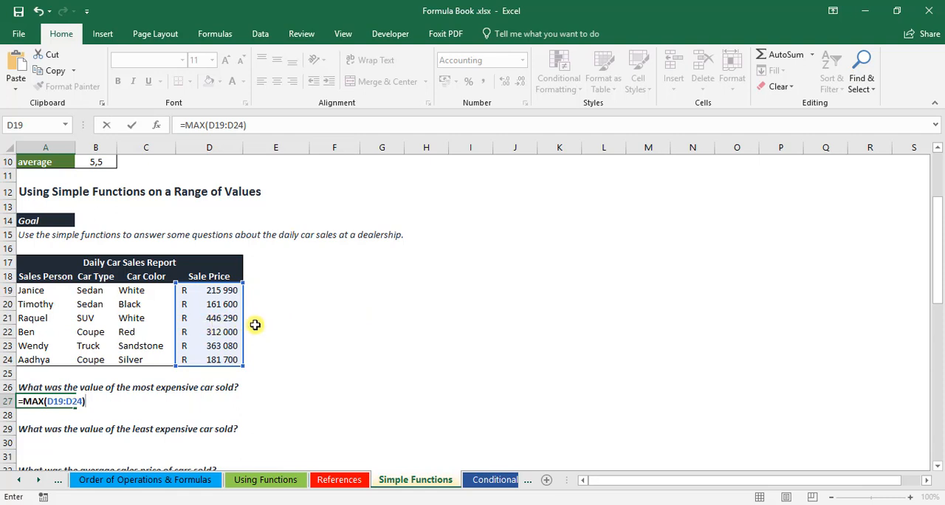
key(Return)
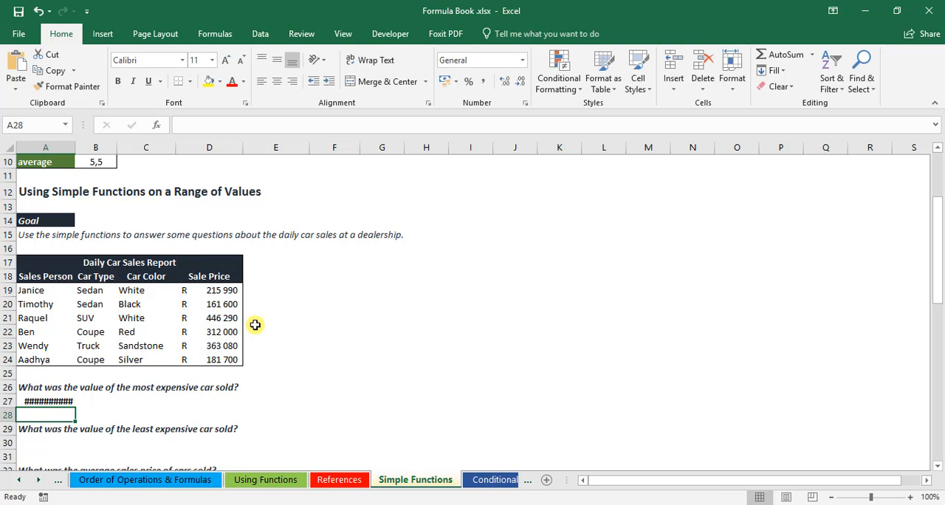
Step: Widen column A slightly so the full MAX result in cell A27 fits
key(Up)
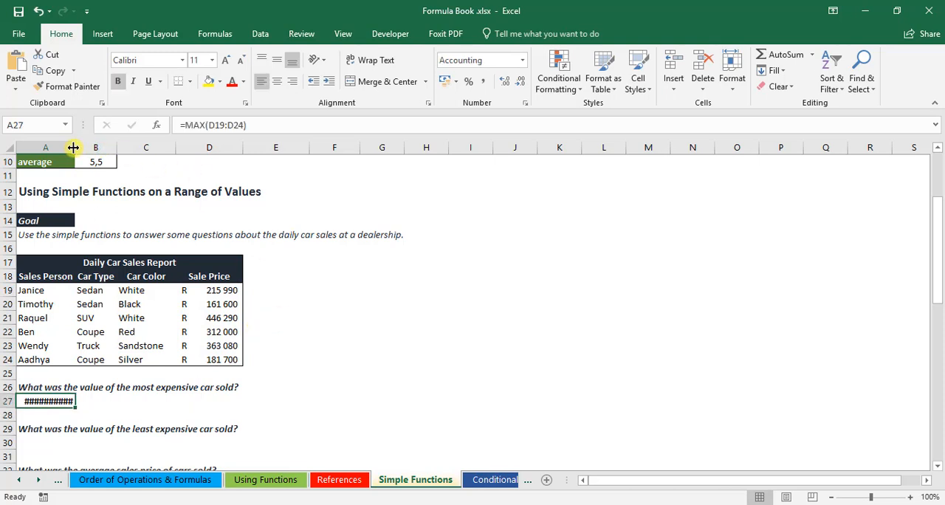
drag(74, 147, 78, 146)
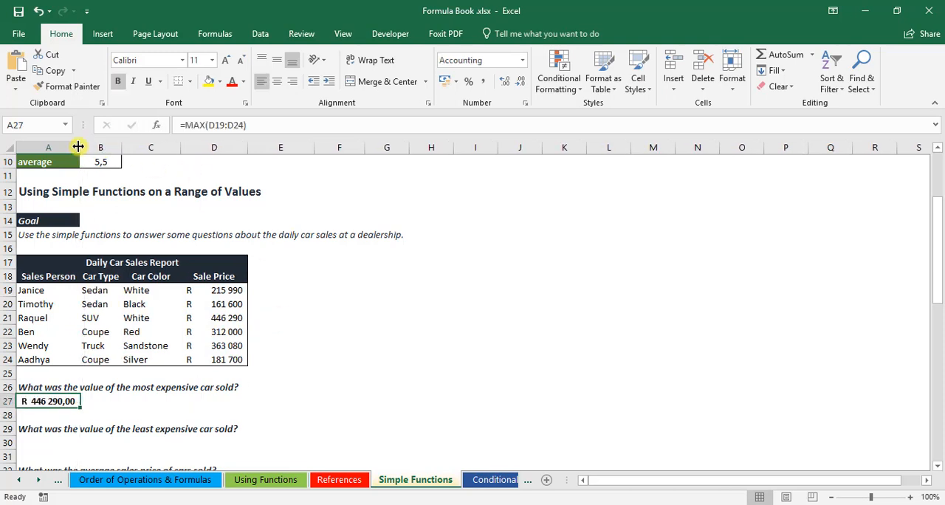
click(77, 414)
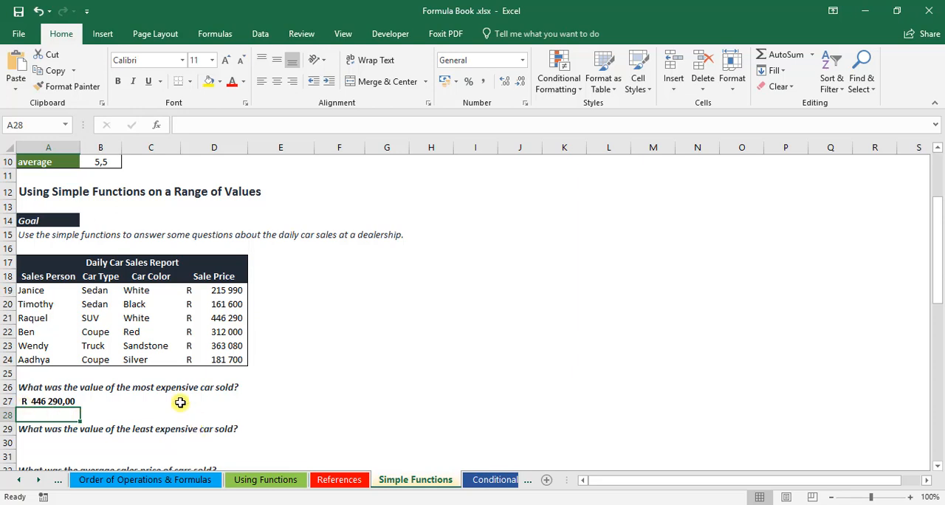
Step: Enter =MIN(D19:D24) in cell A30 to find the value of the least expensive car sold
scroll(181, 402, down, 2)
click(34, 355)
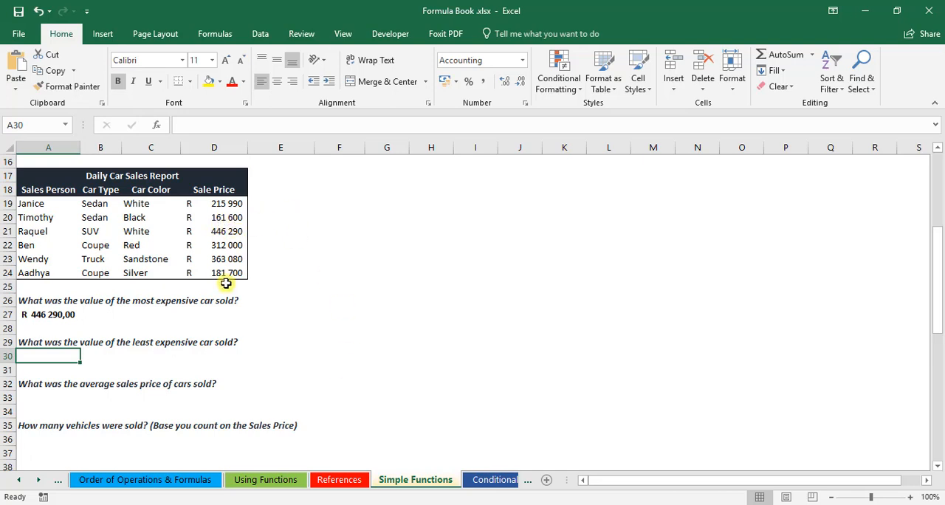
text(=min)
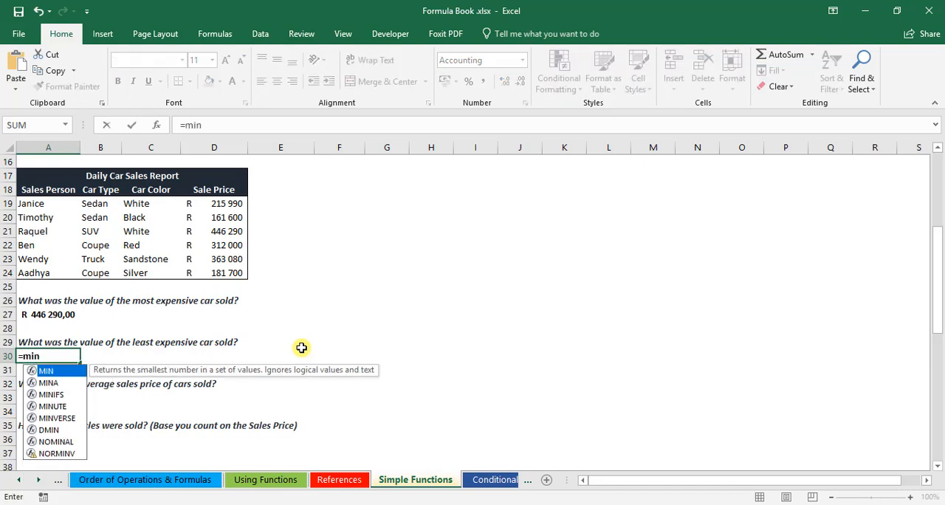
key(Tab)
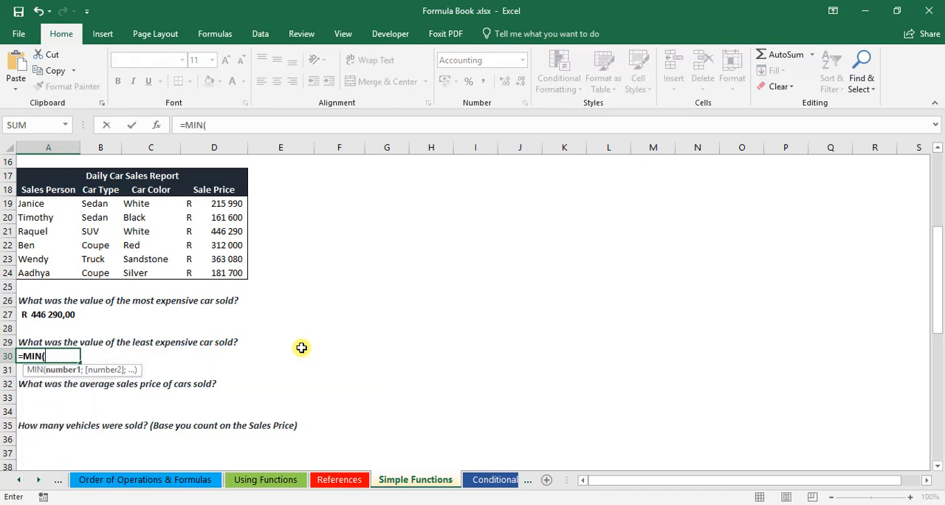
click(238, 204)
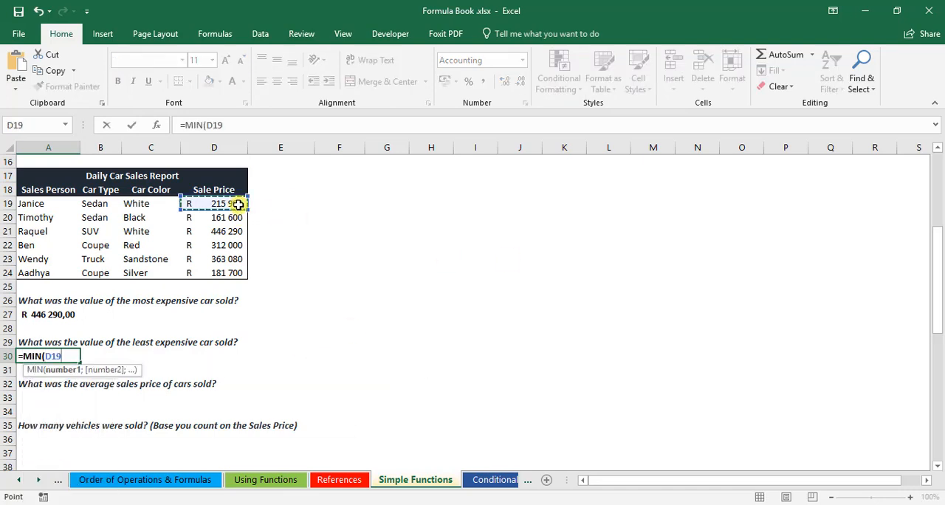
drag(239, 205, 226, 272)
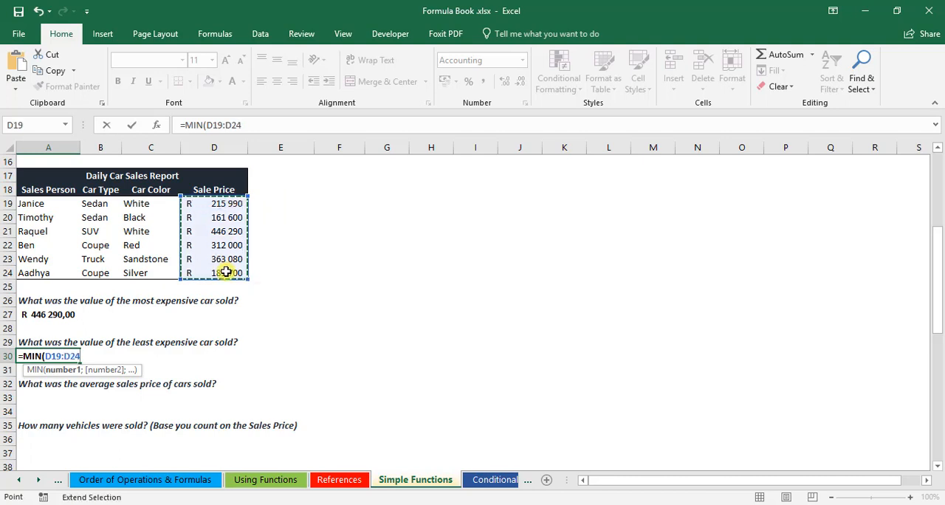
text())
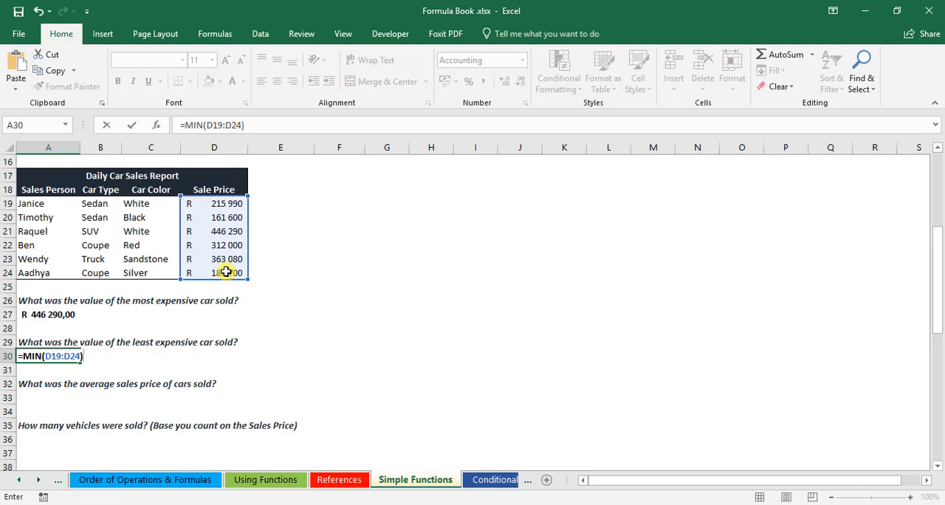
key(Return)
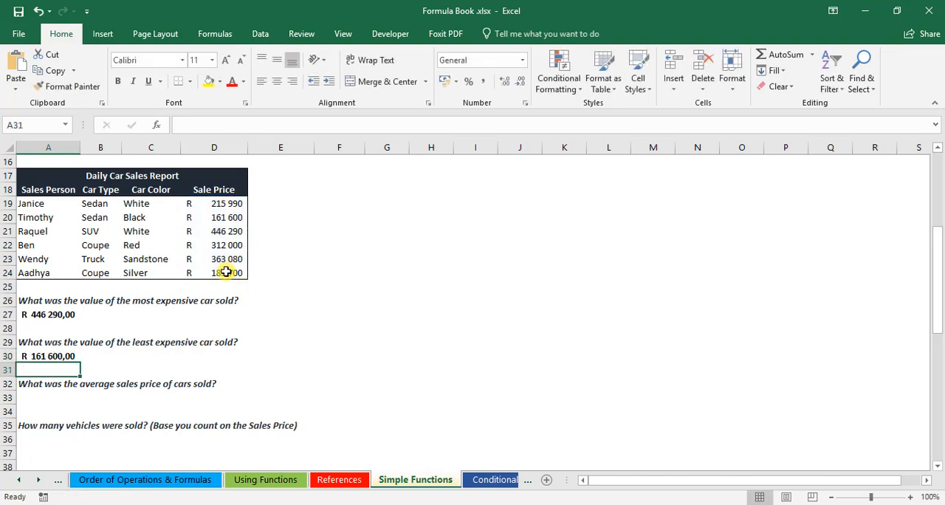
Step: Enter =AVERAGE(D19:D24) in cell A33 to calculate the average sales price of the cars sold
click(56, 398)
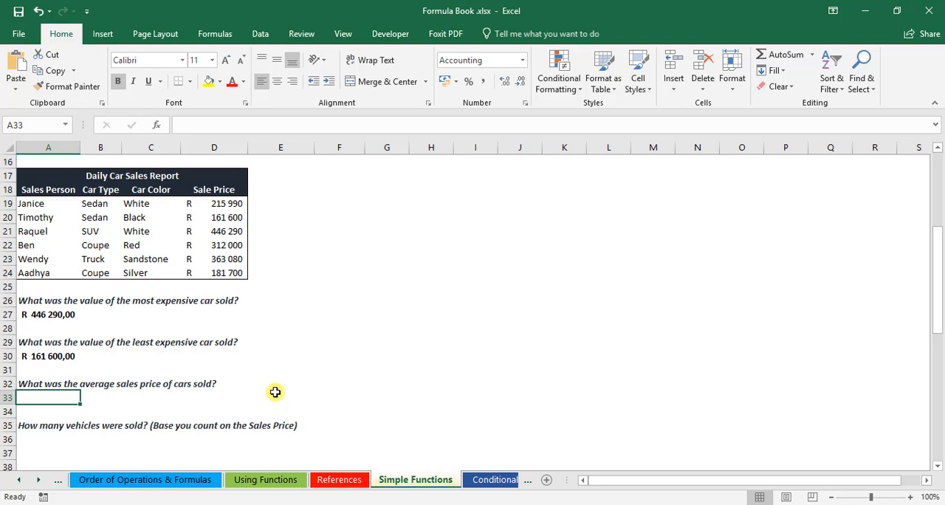
text(=av)
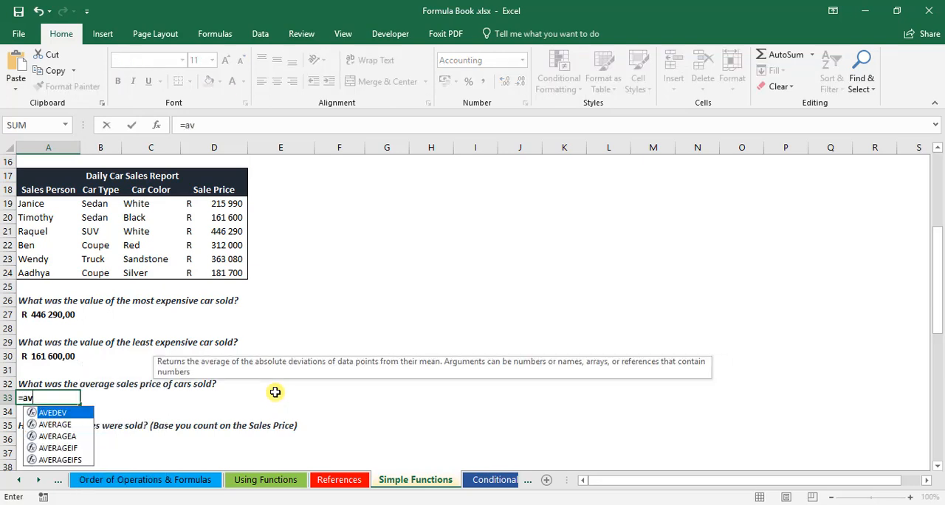
key(Down)
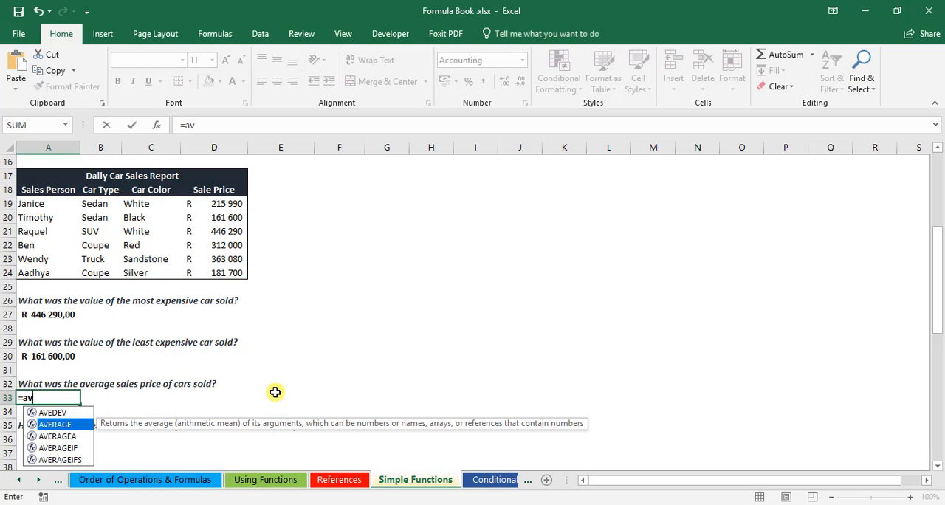
key(Tab)
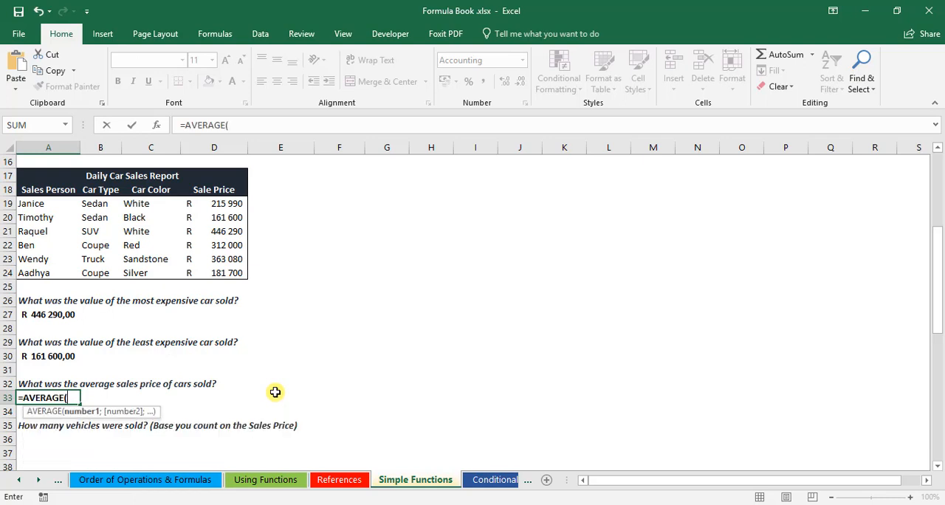
drag(228, 204, 217, 268)
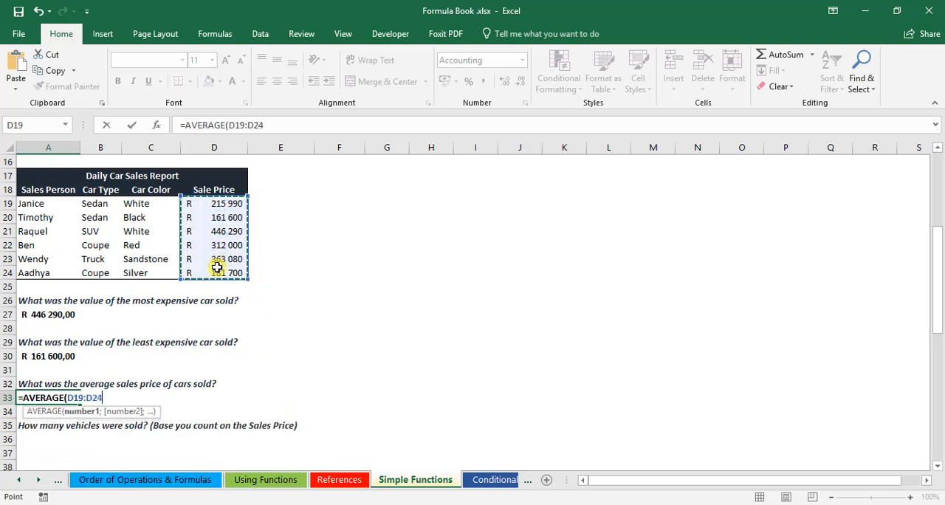
text())
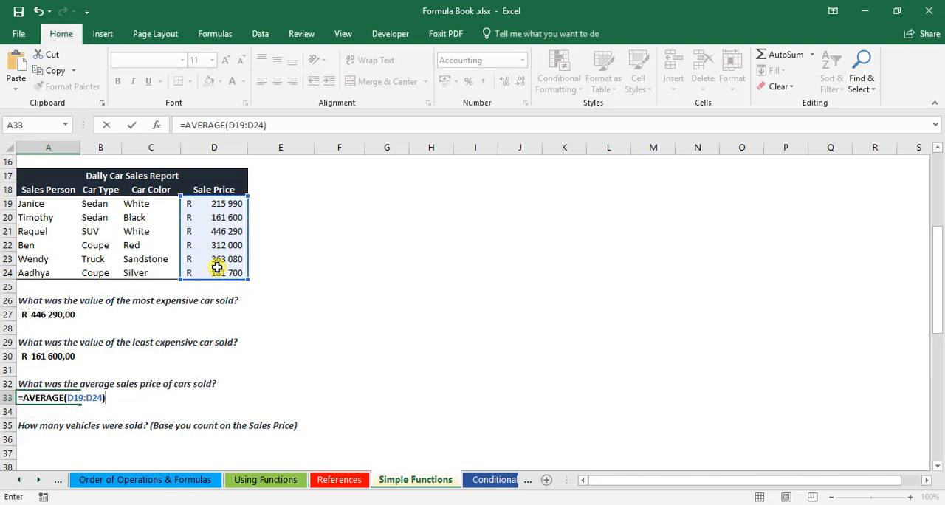
key(Return)
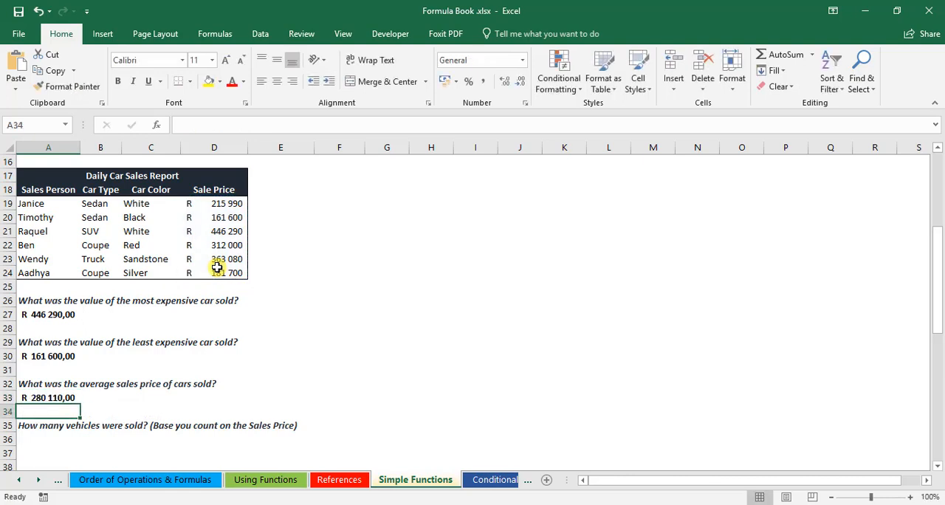
Step: Enter =COUNT(D19:D24) in cell A36 to count the vehicles sold based on the sales price
scroll(185, 254, down, 3)
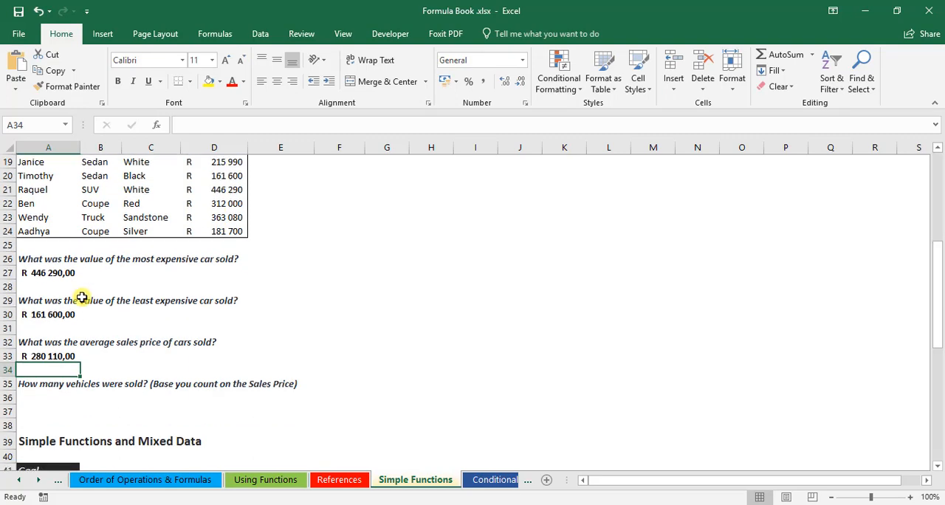
scroll(52, 367, up, 1)
click(34, 355)
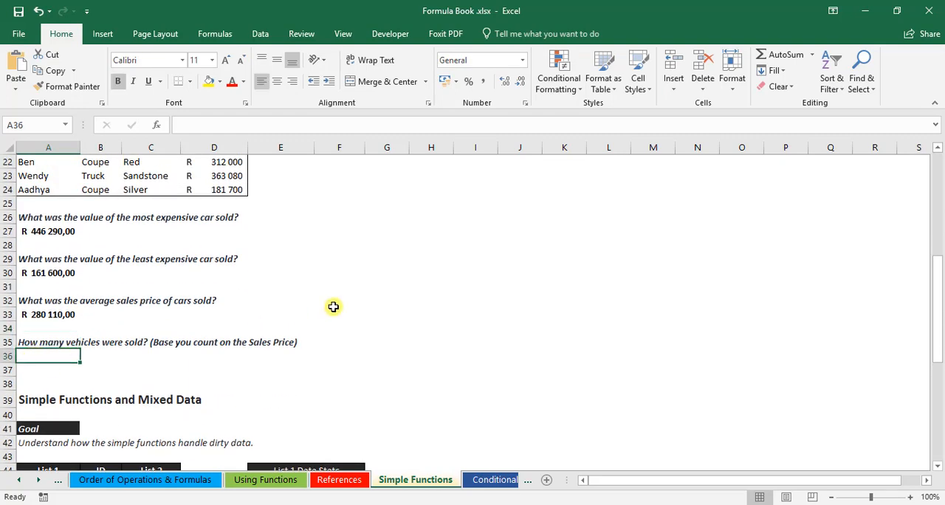
scroll(333, 308, up, 1)
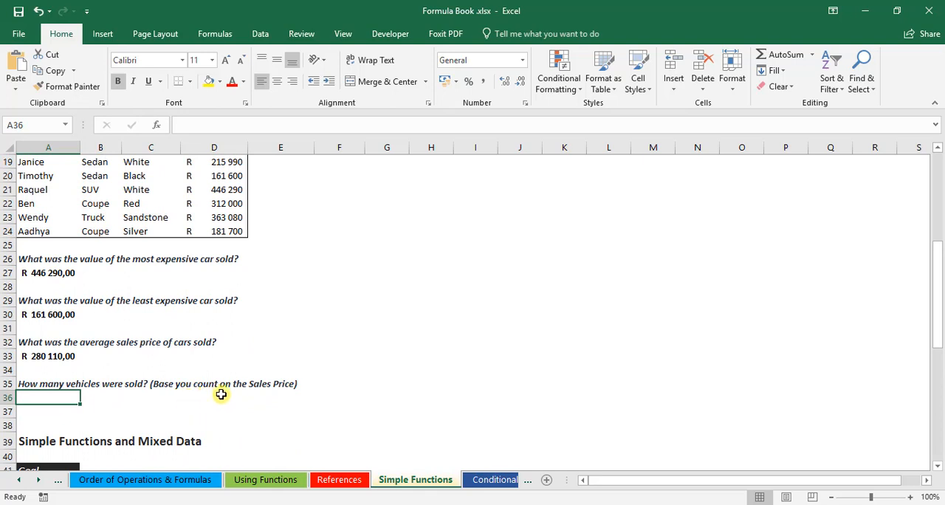
scroll(258, 339, up, 1)
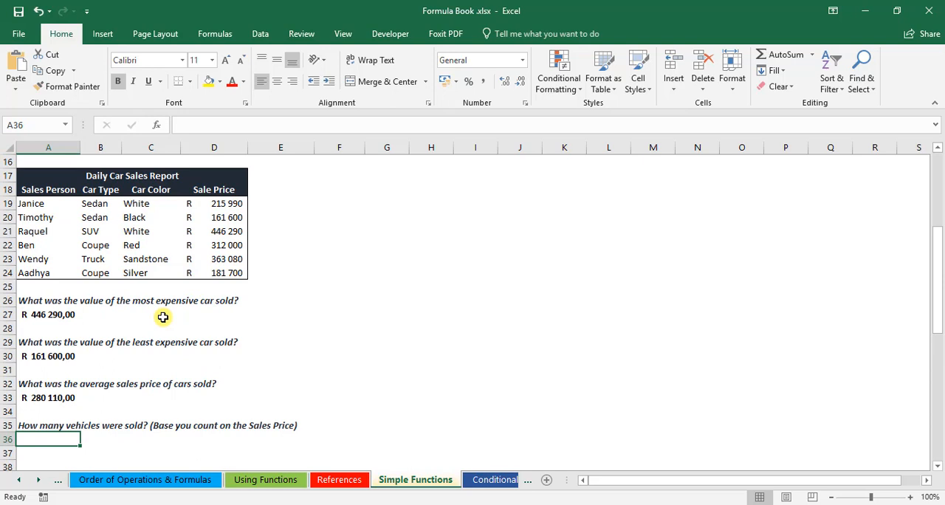
text(=coun)
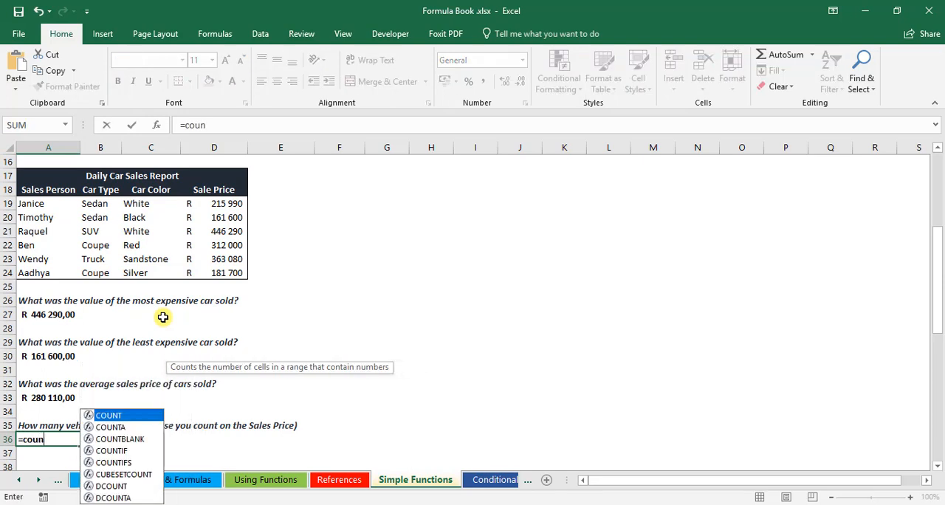
key(Tab)
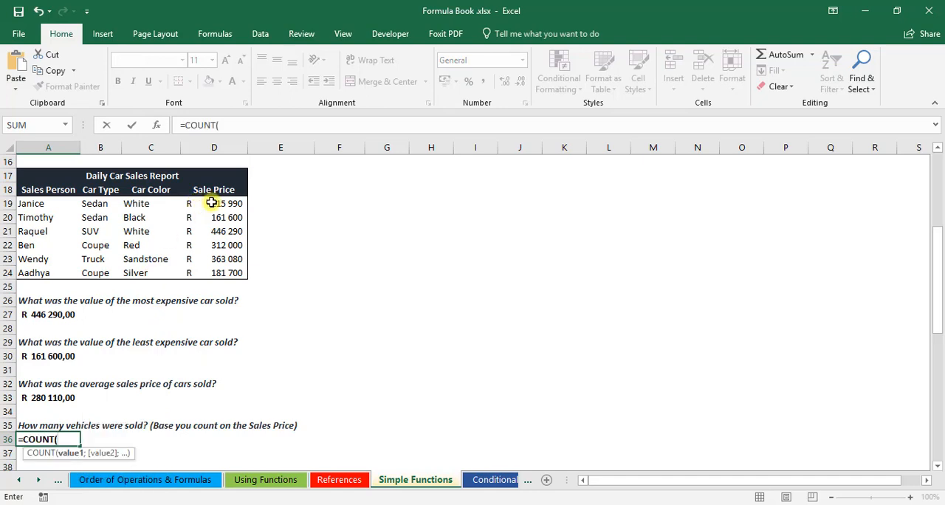
drag(204, 200, 215, 272)
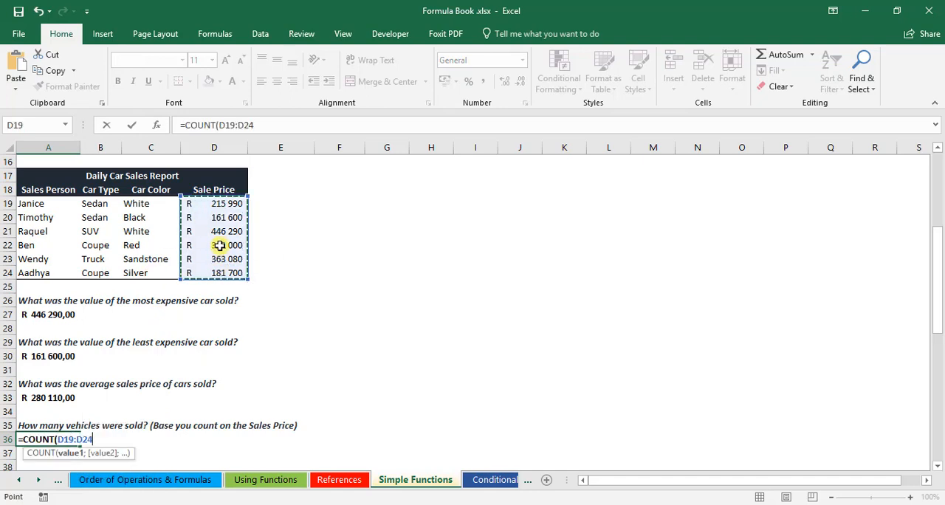
text())
key(Return)
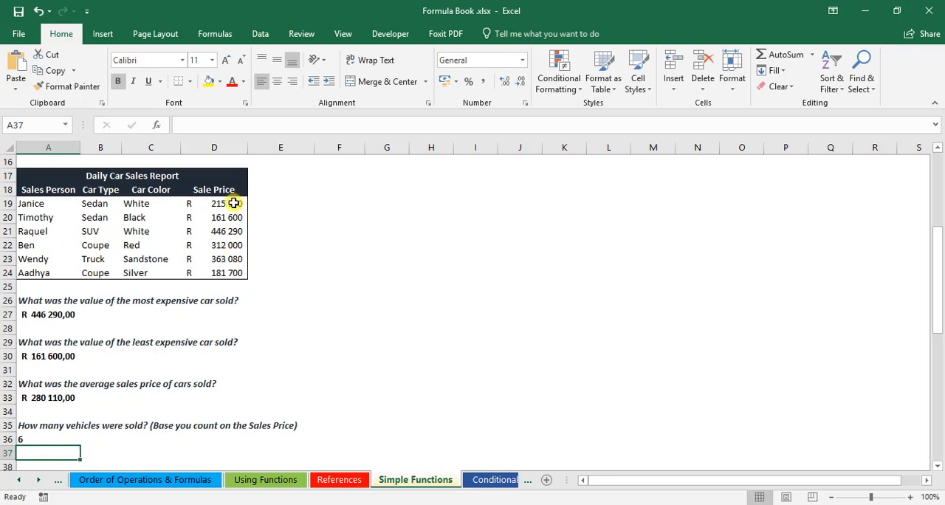
Step: Select the sale prices in D19:D24 and add Minimum and Maximum to the statistics displayed on the status bar
click(214, 203)
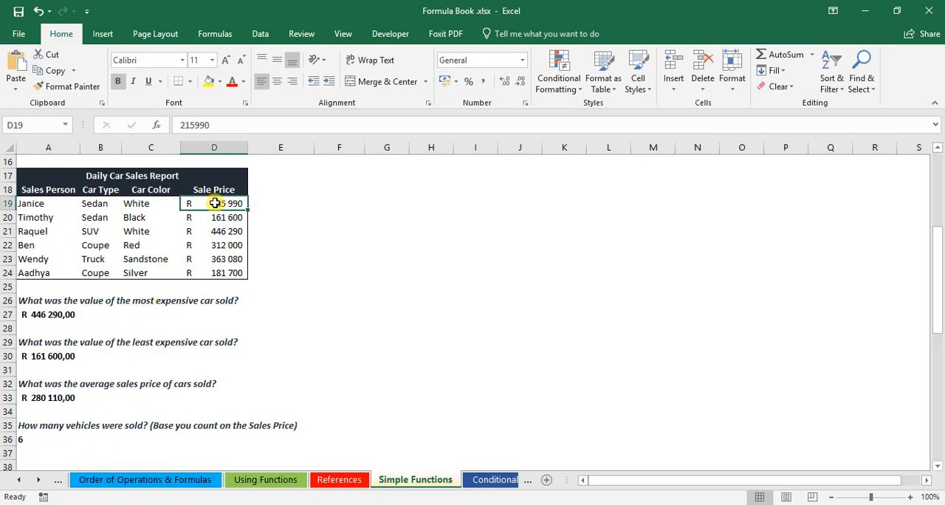
drag(214, 203, 224, 267)
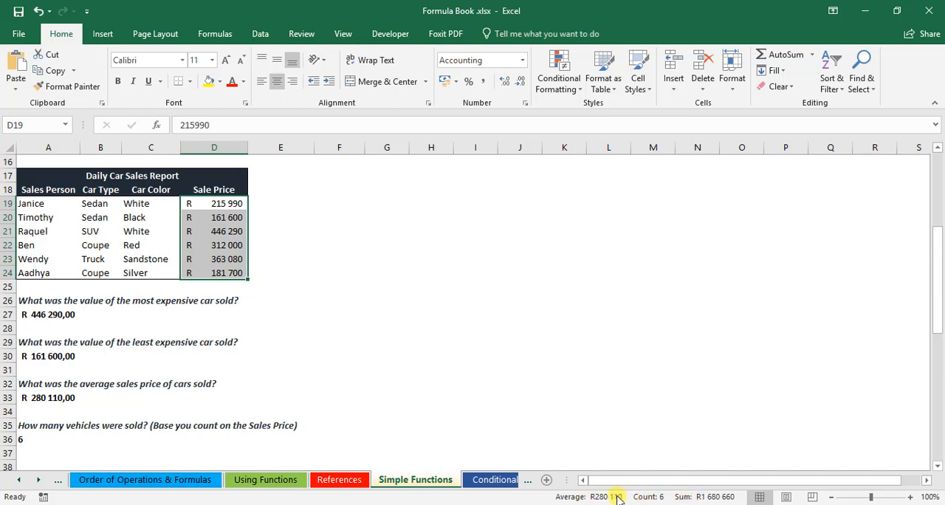
right_click(685, 499)
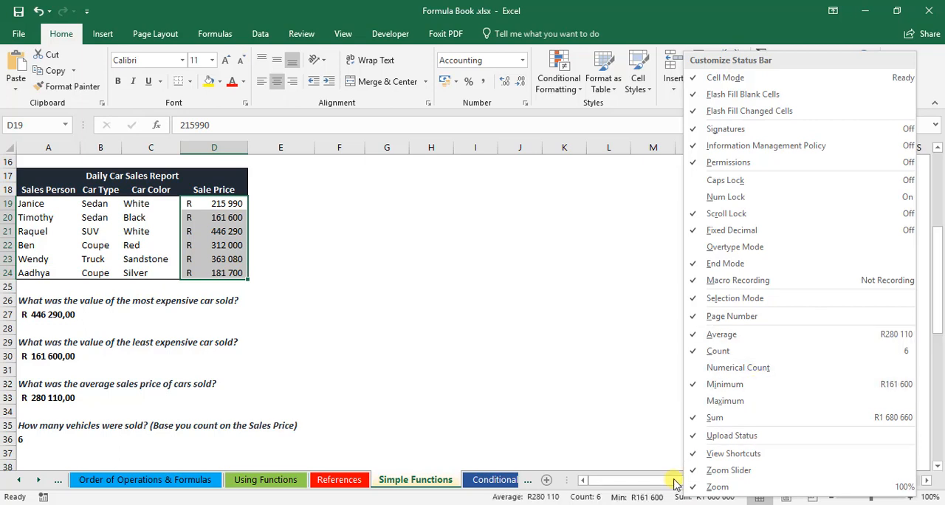
click(731, 384)
click(727, 400)
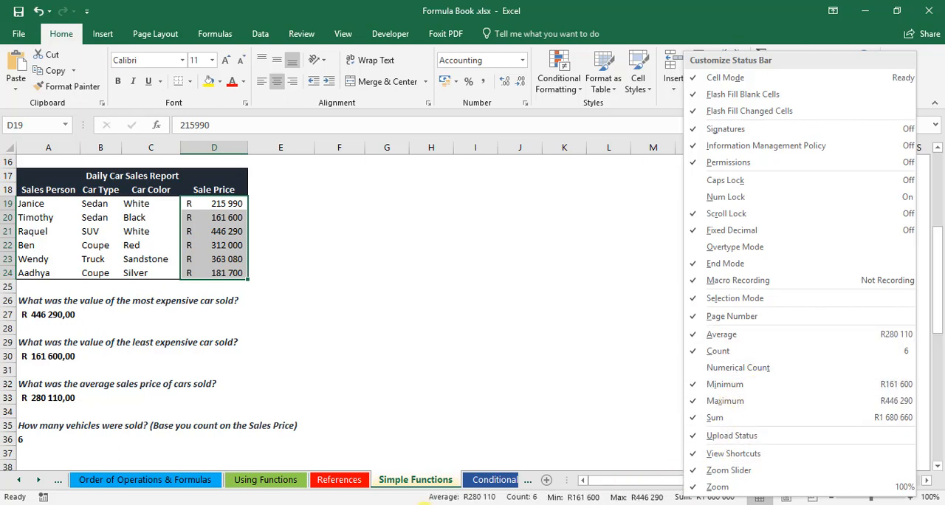
click(377, 498)
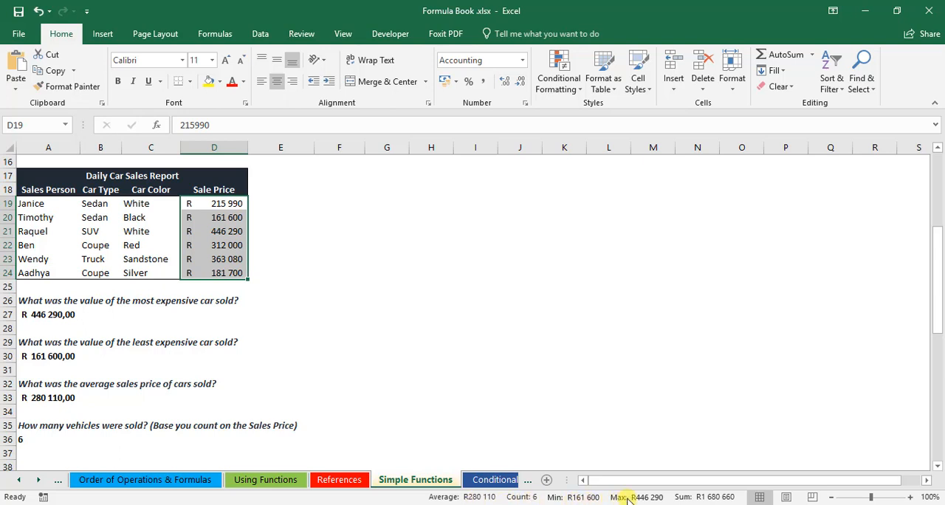
Step: Reselect the sale prices in D19:D24 to review their summary statistics on the status bar
click(593, 341)
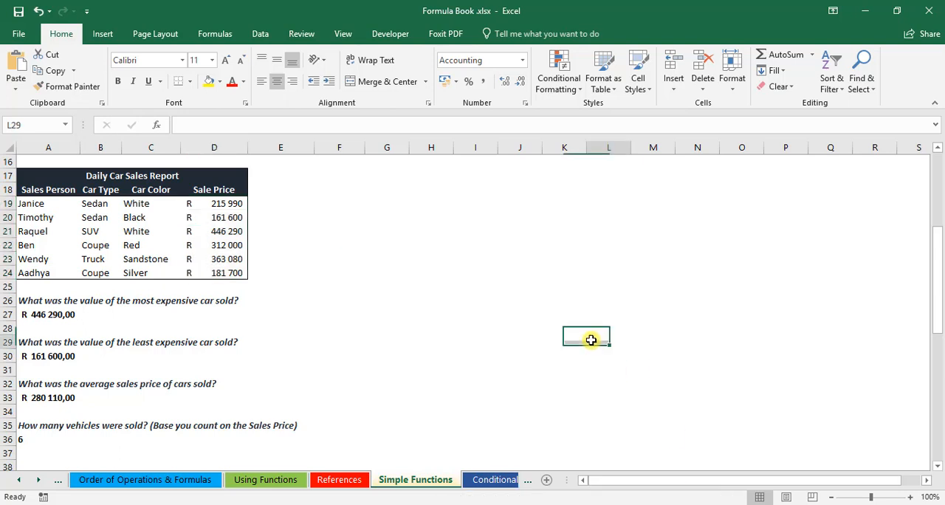
scroll(220, 244, down, 1)
scroll(184, 158, up, 1)
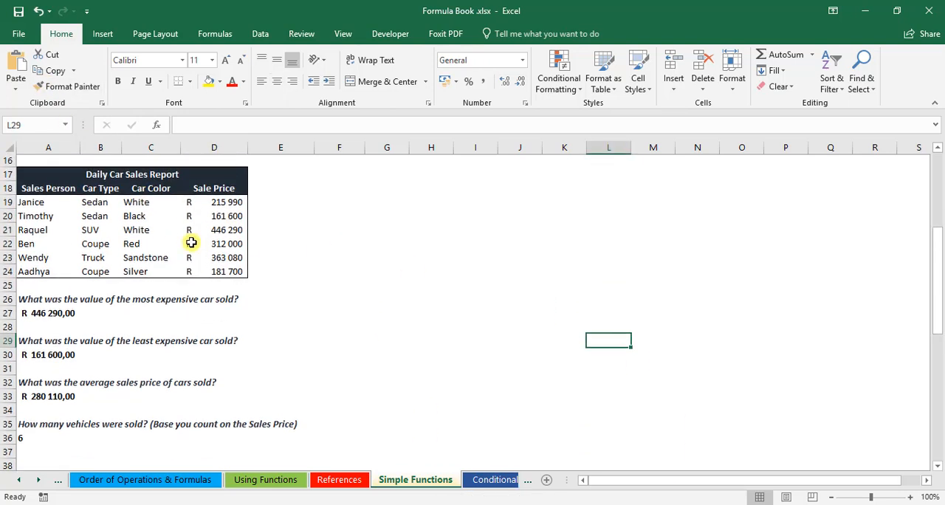
drag(229, 206, 230, 270)
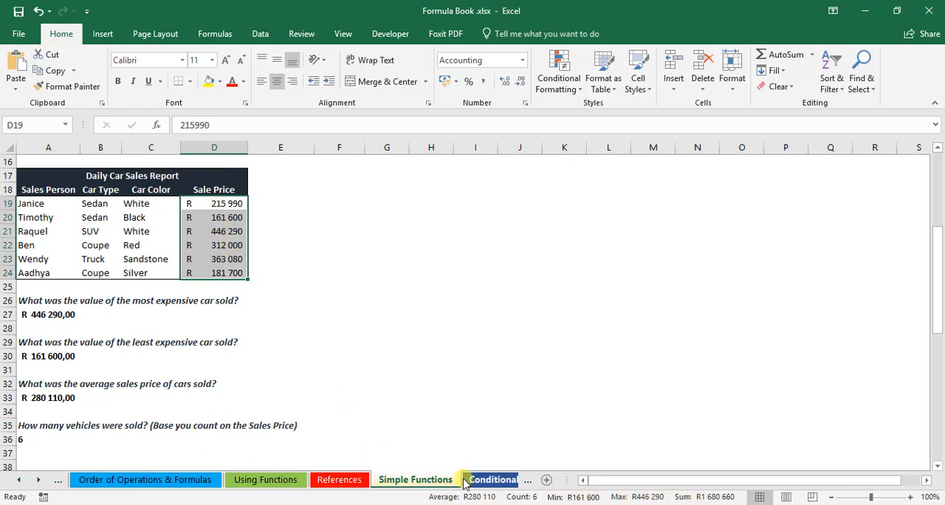
Step: Examine the Simple Functions and Mixed Data exercise, including the List 1 values in A45:A61 and the empty stats tables
scroll(238, 220, down, 3)
scroll(275, 303, down, 5)
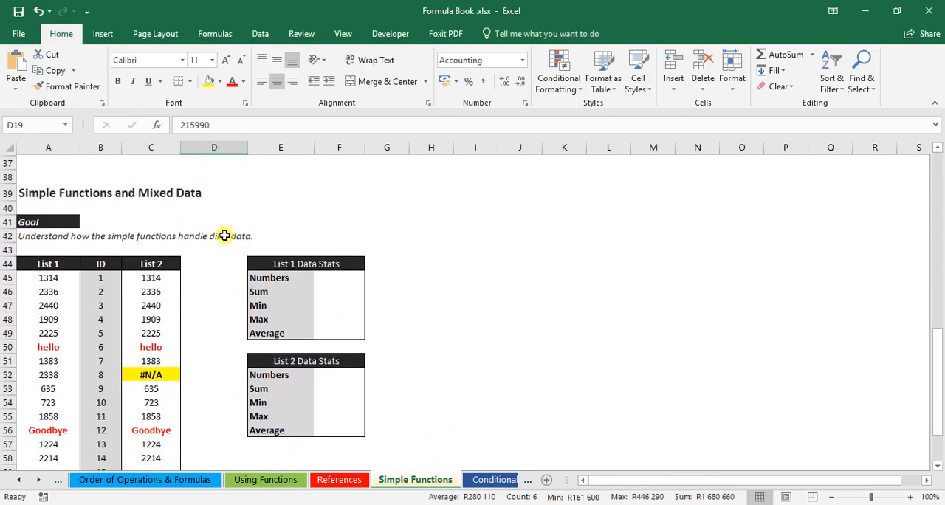
click(224, 291)
scroll(81, 178, up, 1)
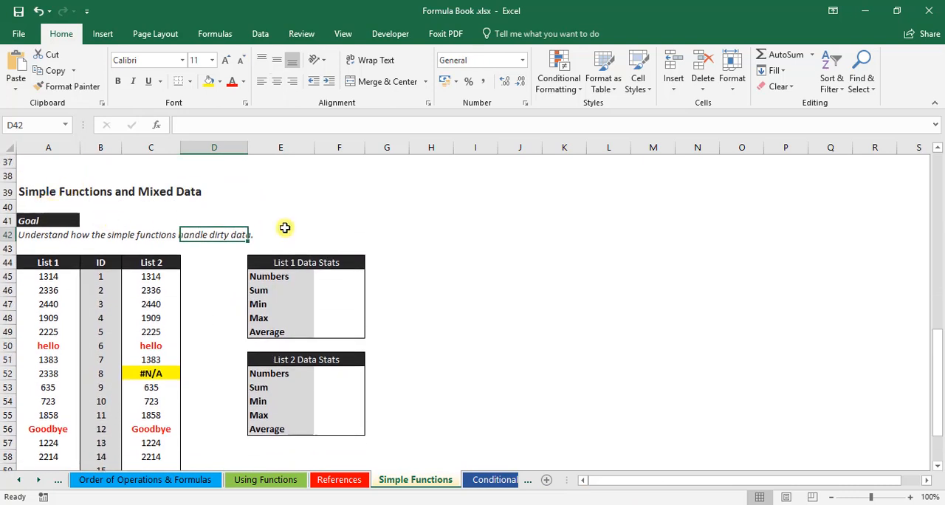
click(285, 228)
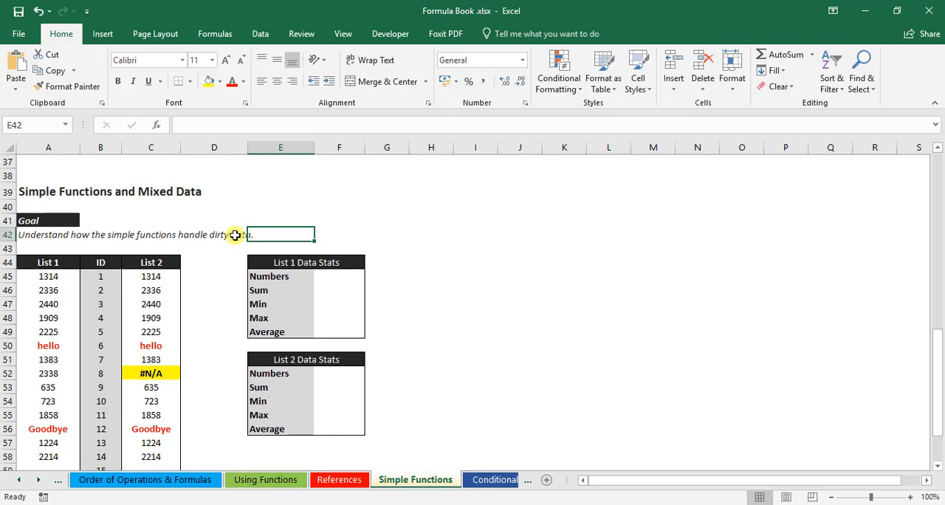
scroll(205, 268, down, 1)
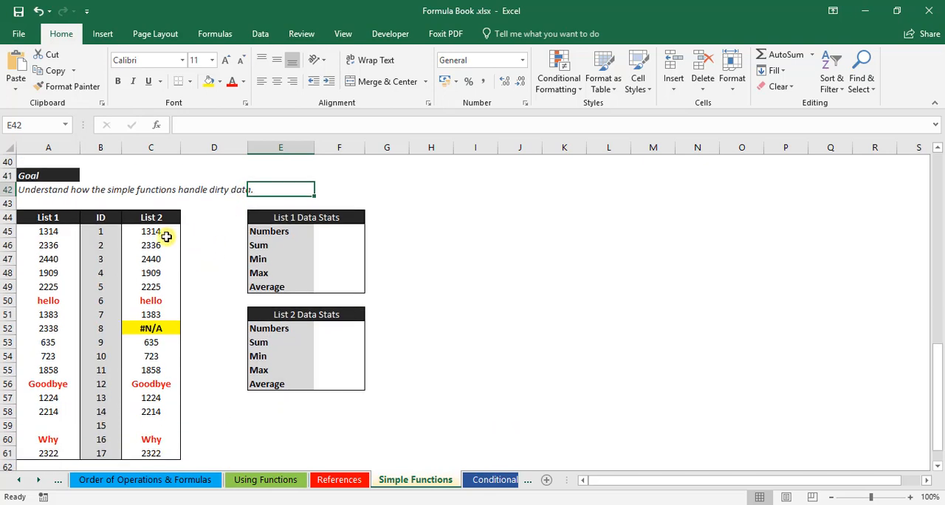
drag(56, 231, 52, 442)
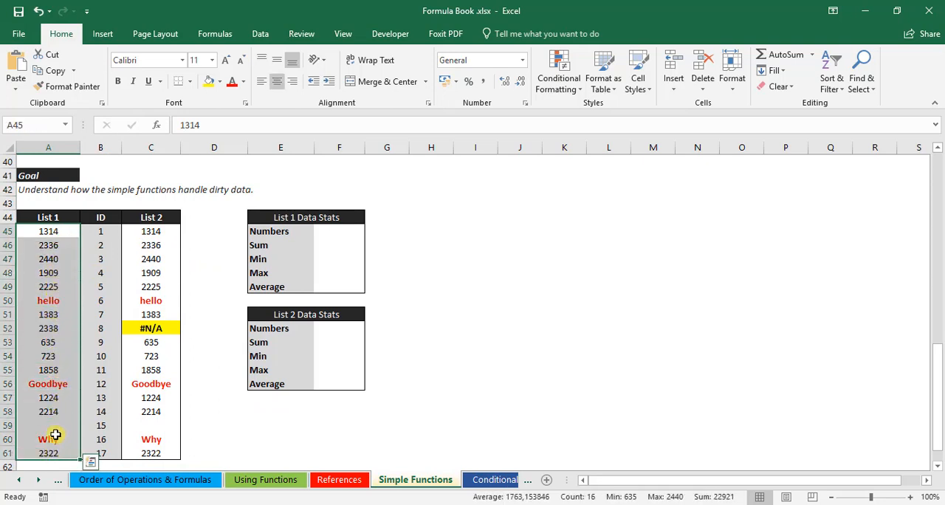
click(338, 230)
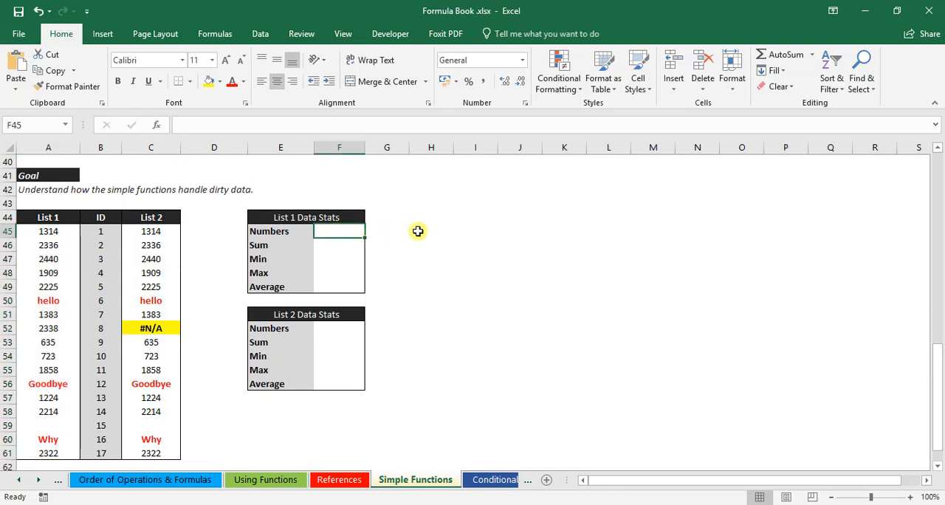
click(57, 234)
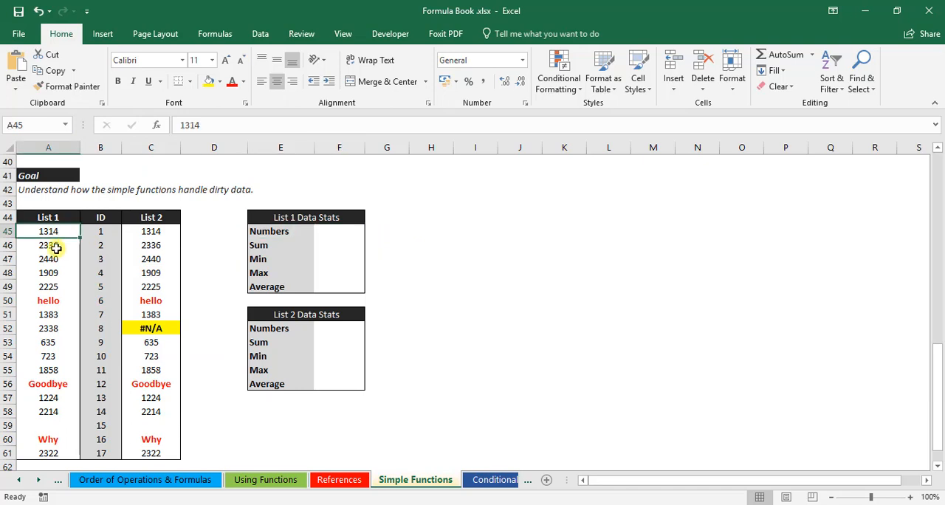
drag(56, 249, 64, 227)
Step: Enter =COUNT(A45:A61) in cell F45 to count the numbers in List 1
click(347, 231)
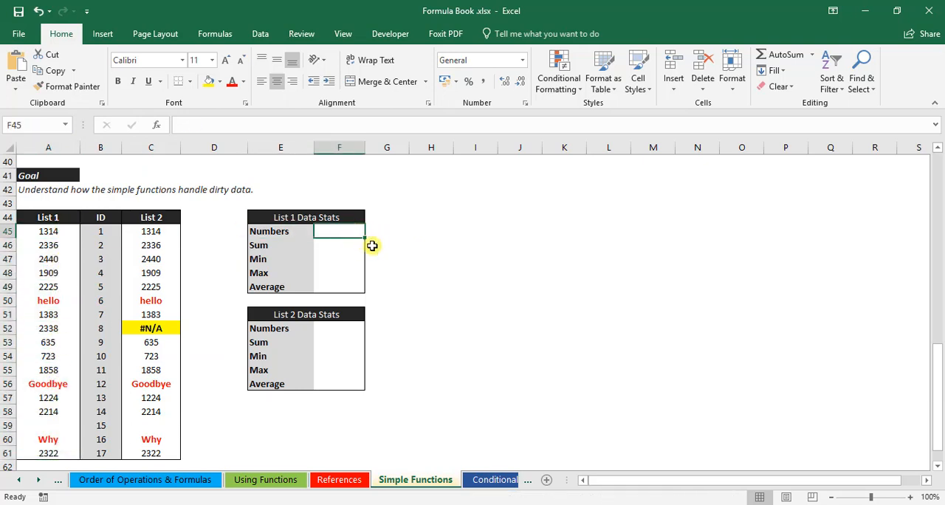
text(=)
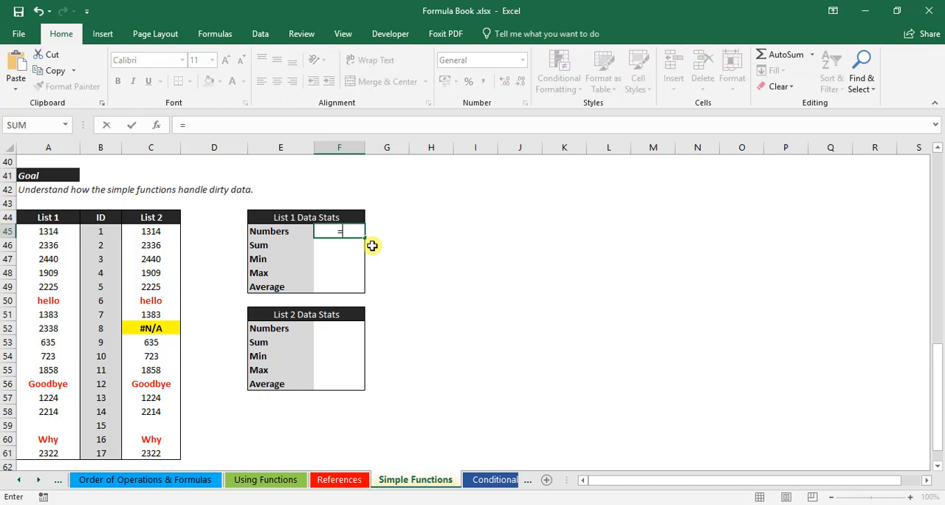
text(cou)
key(Tab)
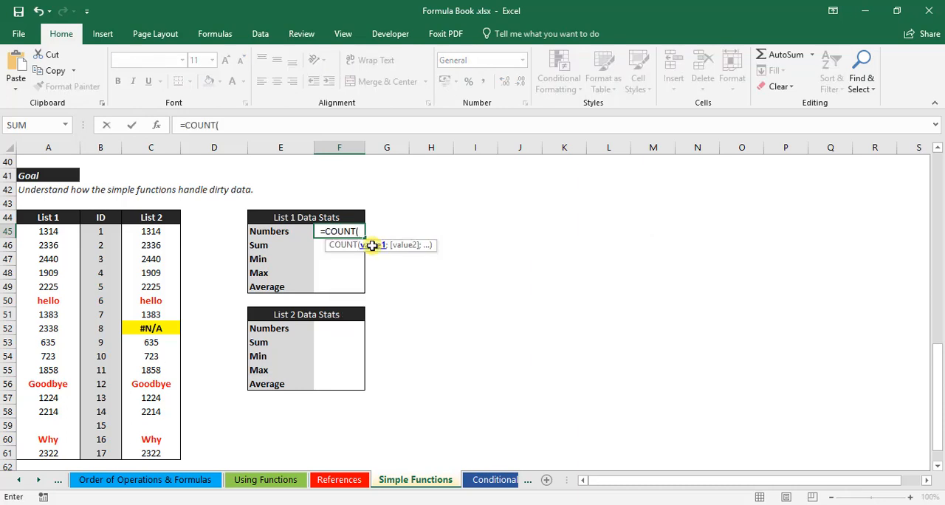
drag(56, 231, 46, 450)
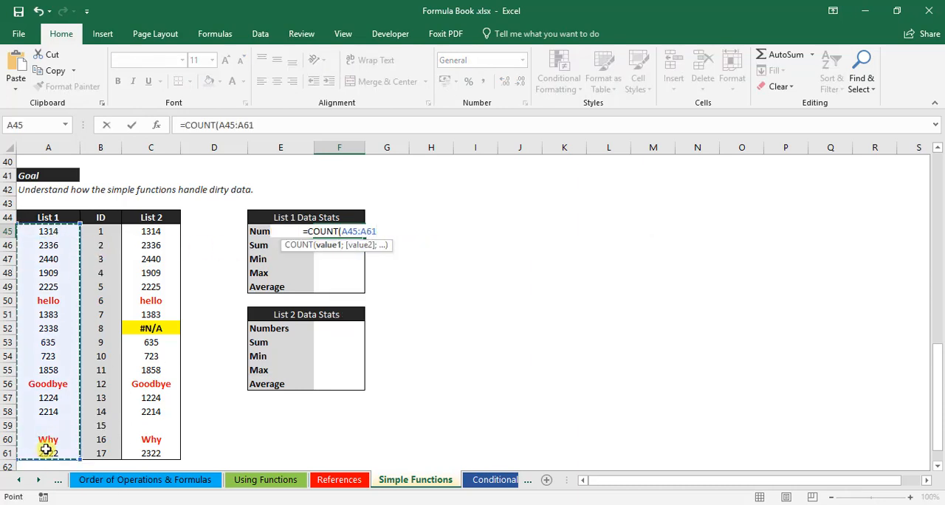
text())
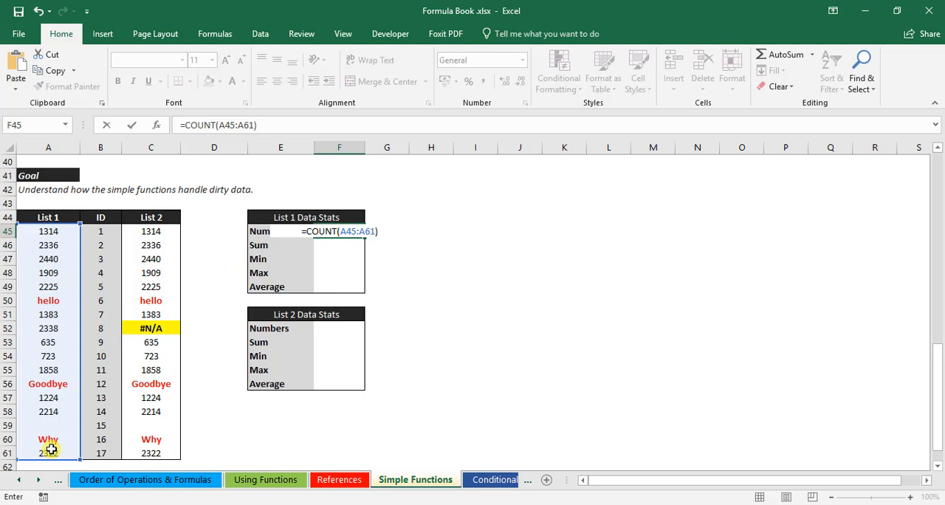
key(Return)
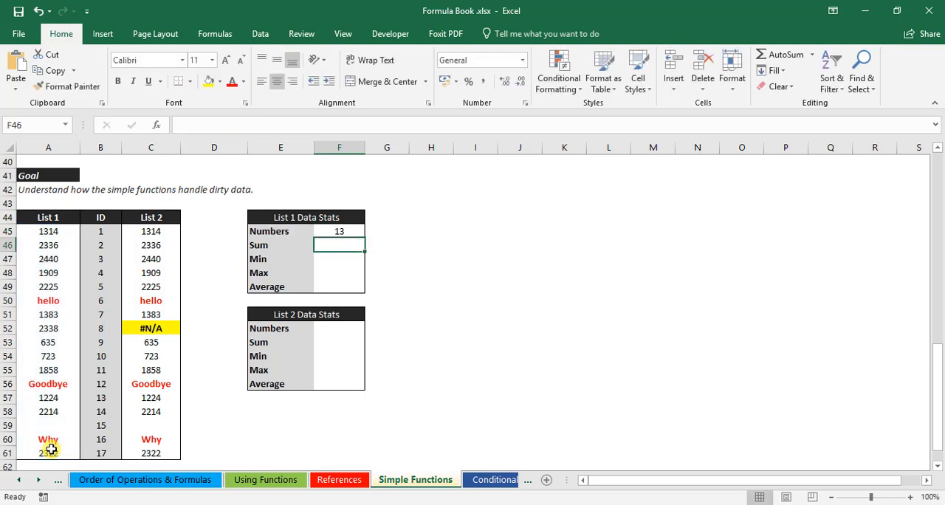
Step: Enter =SUM(A45:A61) in cell F46 to total the List 1 values
drag(43, 230, 55, 453)
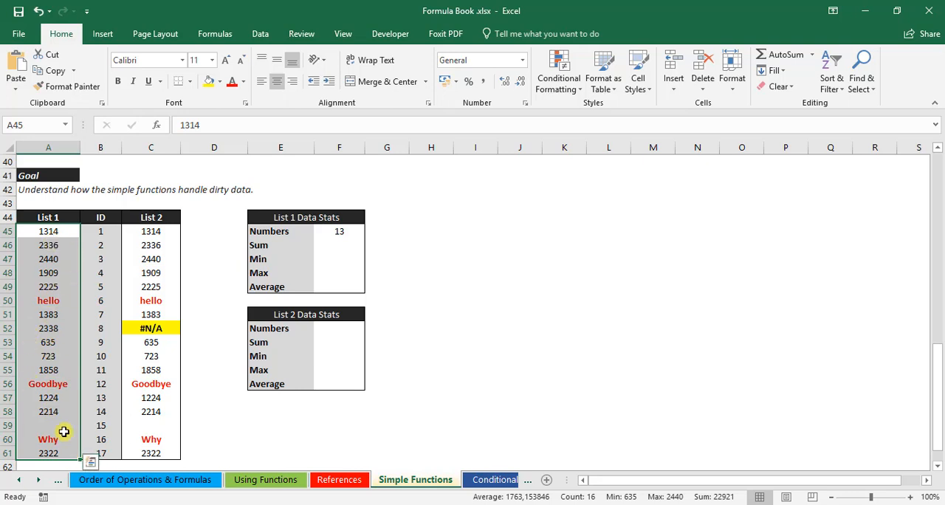
click(334, 248)
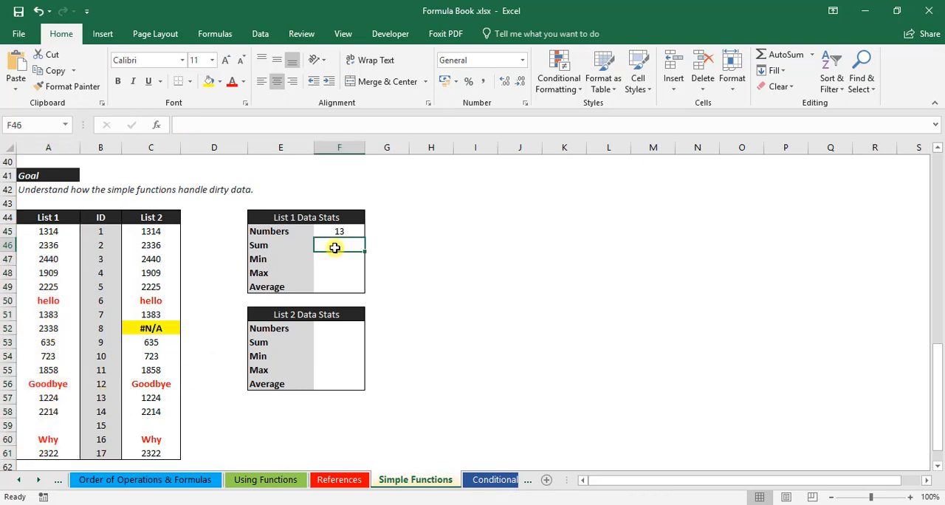
text(=SUM()
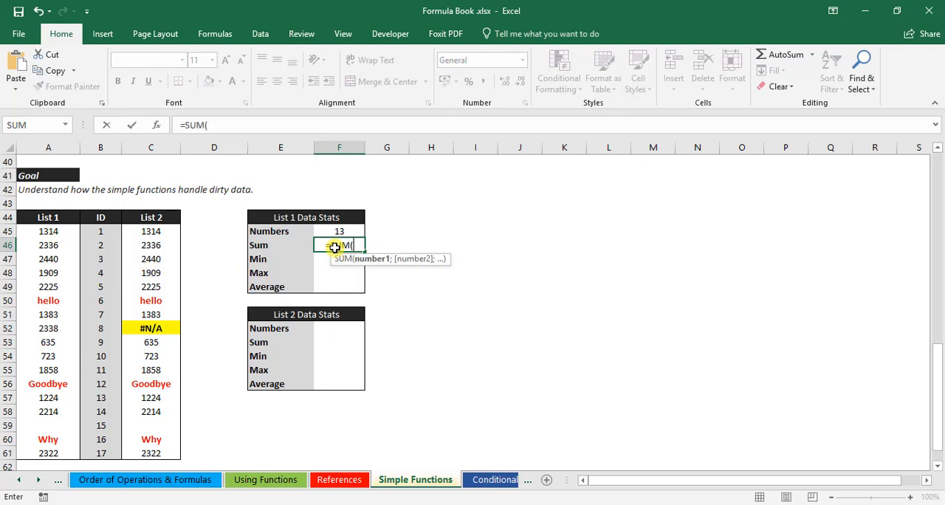
drag(48, 232, 70, 419)
text())
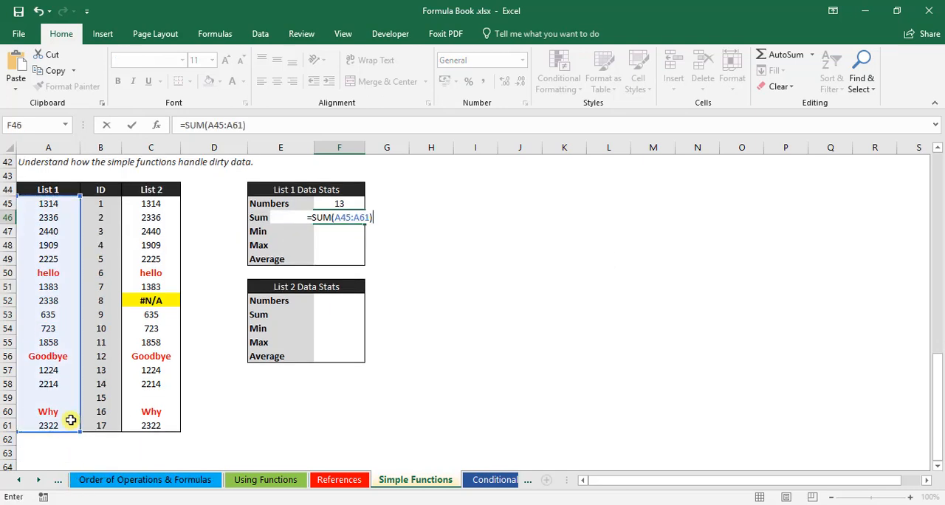
key(Return)
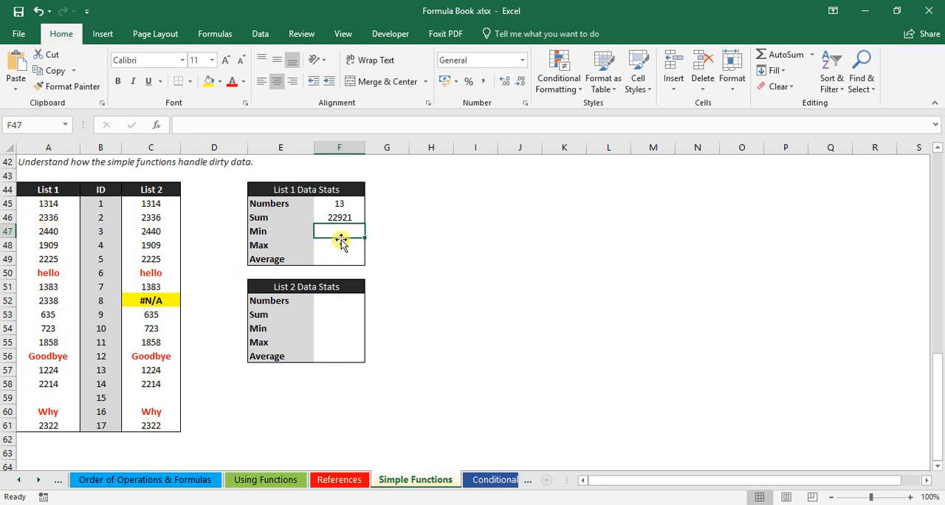
Step: Enter =MIN(A45:A61) in cell F47 to find the smallest List 1 value
text(=mi)
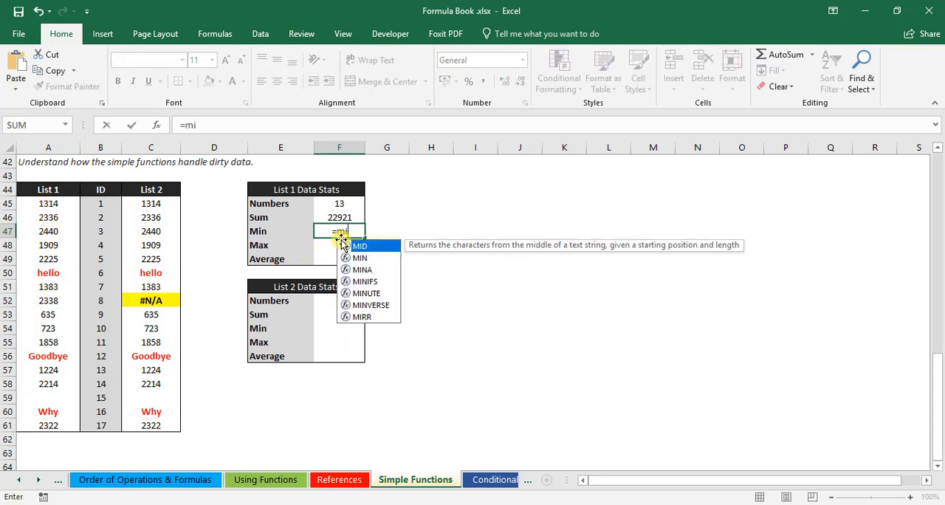
text(n)
key(Tab)
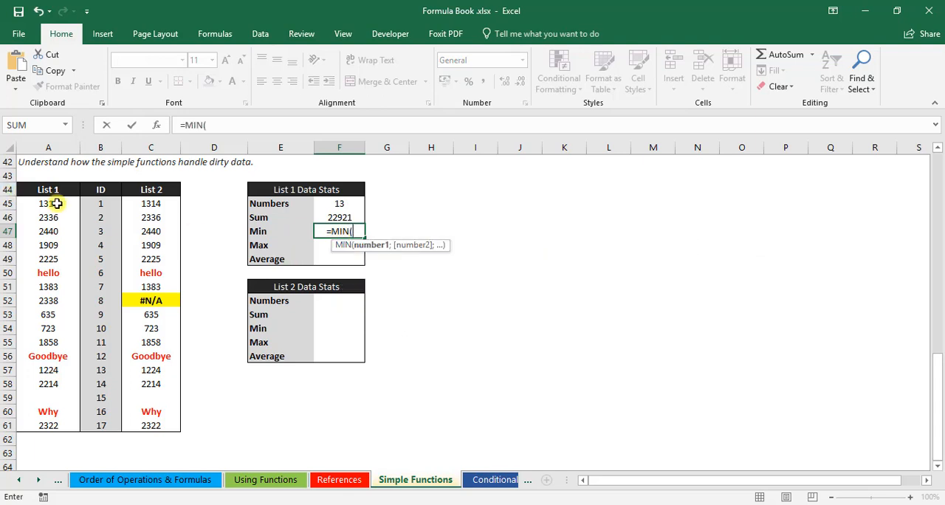
drag(59, 204, 46, 422)
text())
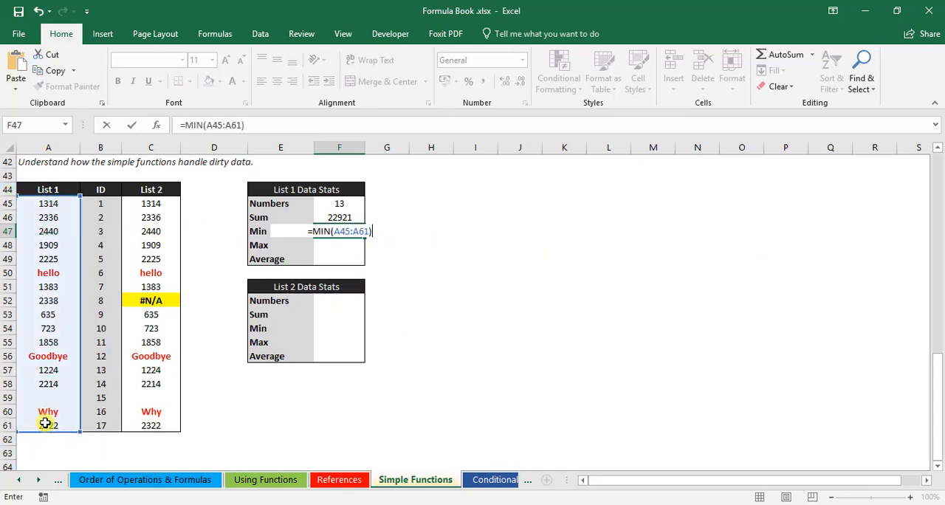
key(Return)
Step: Enter =MAX(A45:A61) in cell F48 to find the largest List 1 value
text(=max)
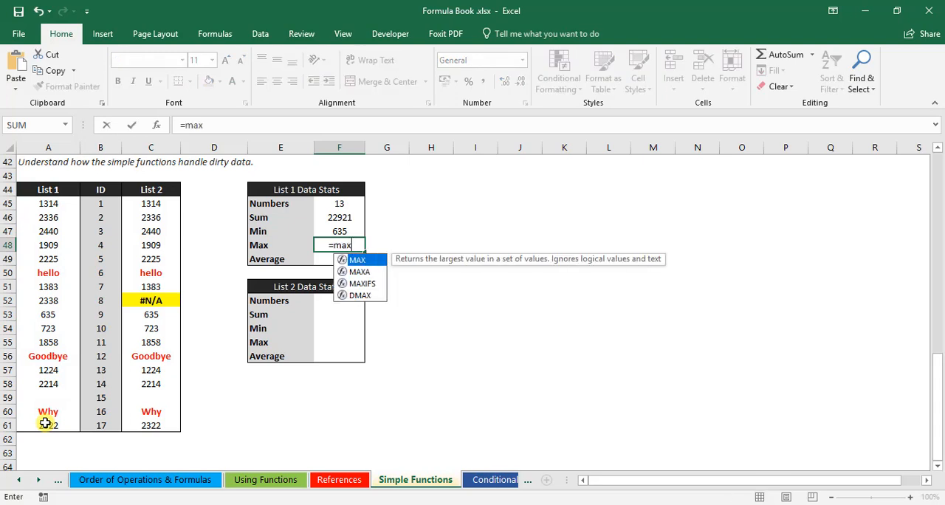
text(()
click(46, 207)
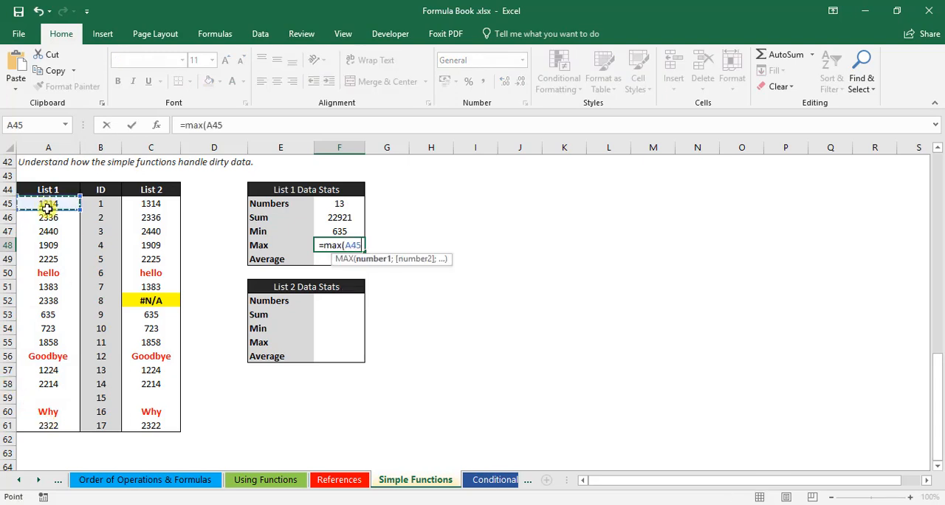
drag(46, 207, 43, 420)
text())
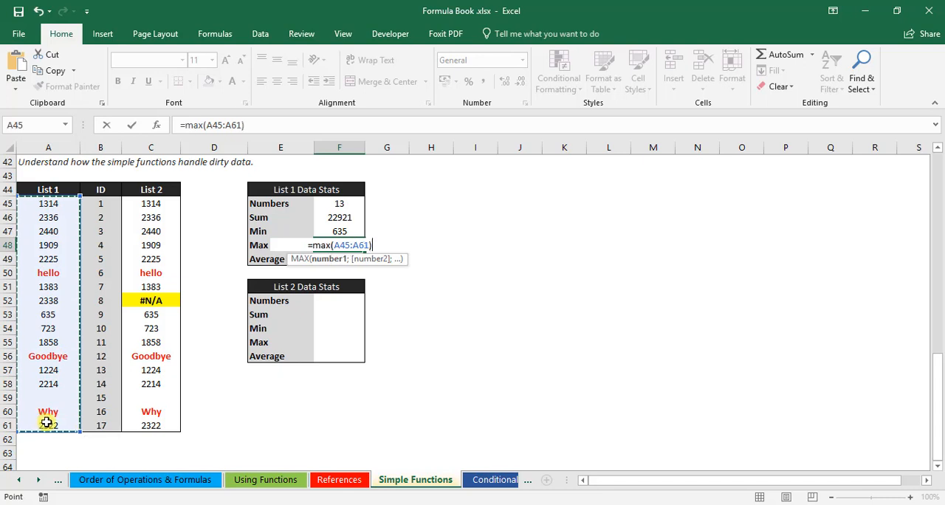
key(Return)
Step: Enter =AVERAGE(A45:A61) in cell F49 to average the List 1 values
text(=)
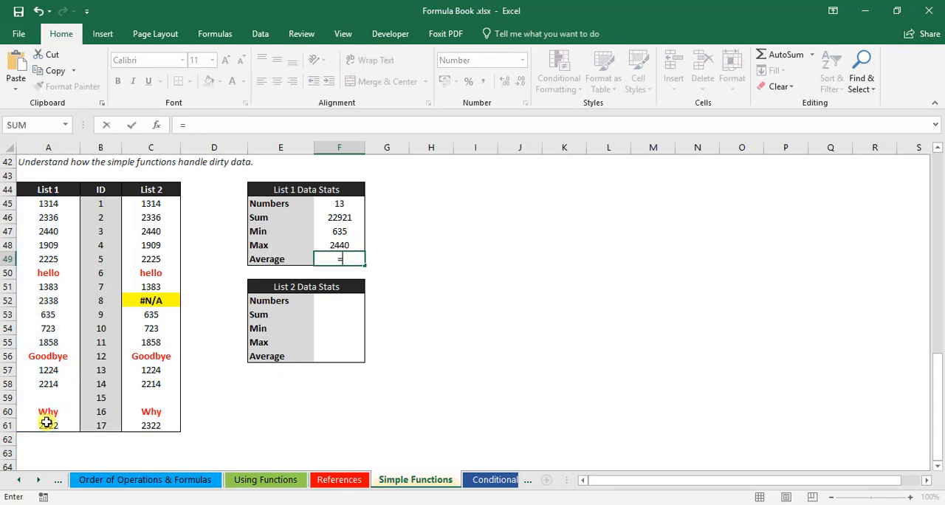
text(av)
key(Down)
key(Tab)
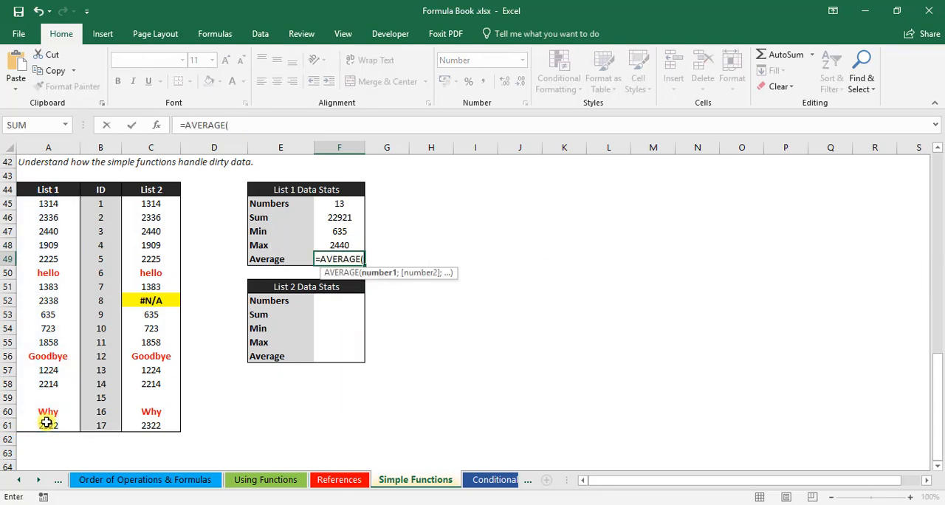
drag(48, 206, 45, 427)
text())
key(Return)
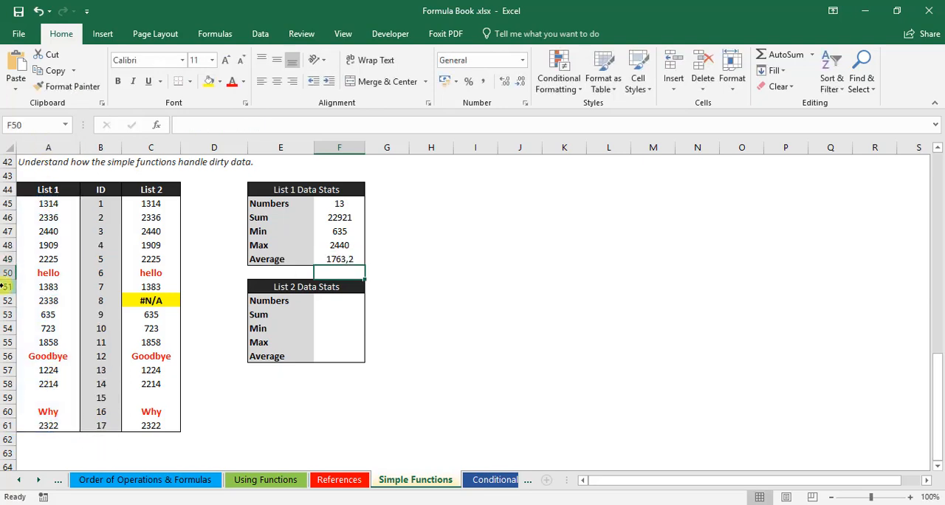
Step: Review the List 1 stats against A45:A61, and examine the List 2 entries in C45:C61, including the error cell C52
drag(337, 204, 340, 249)
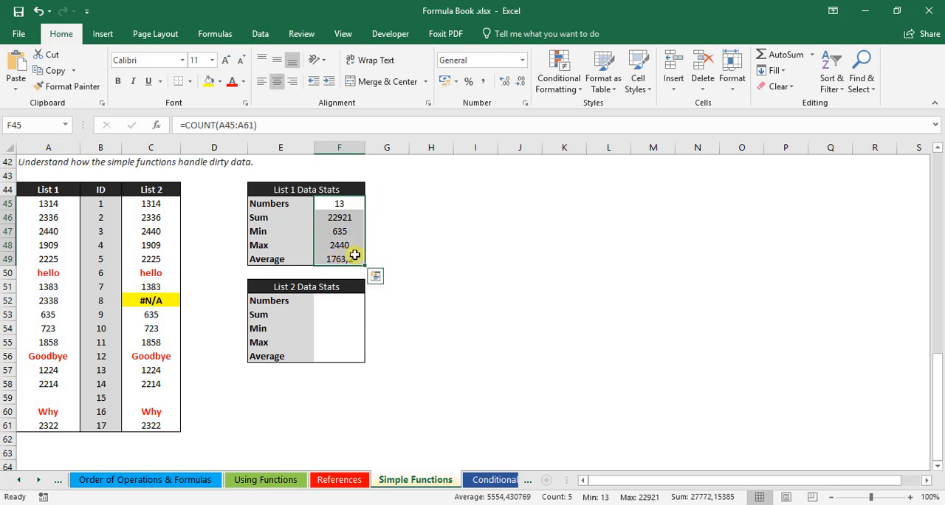
click(470, 244)
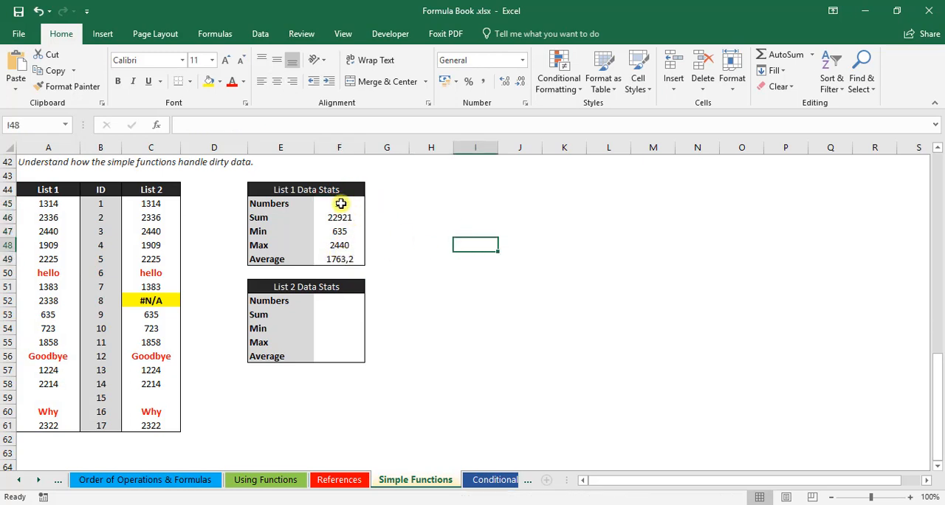
drag(48, 204, 43, 428)
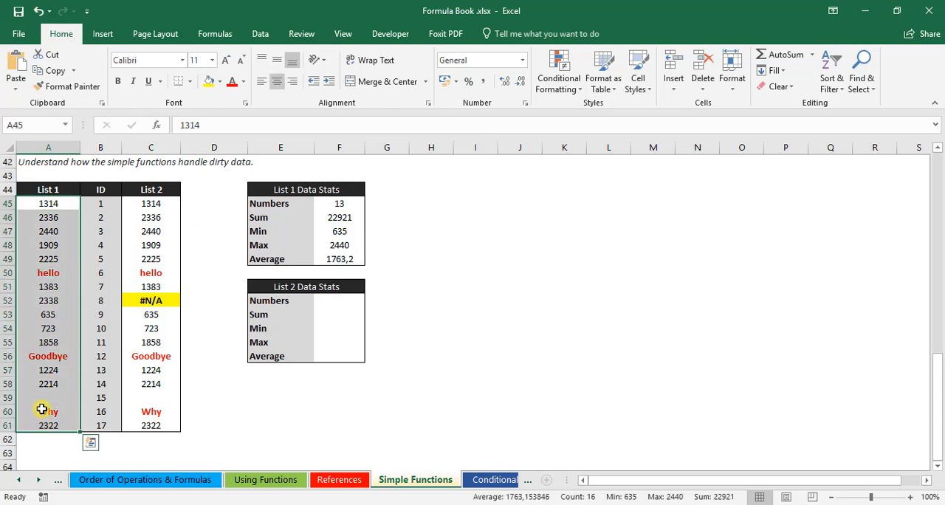
click(138, 328)
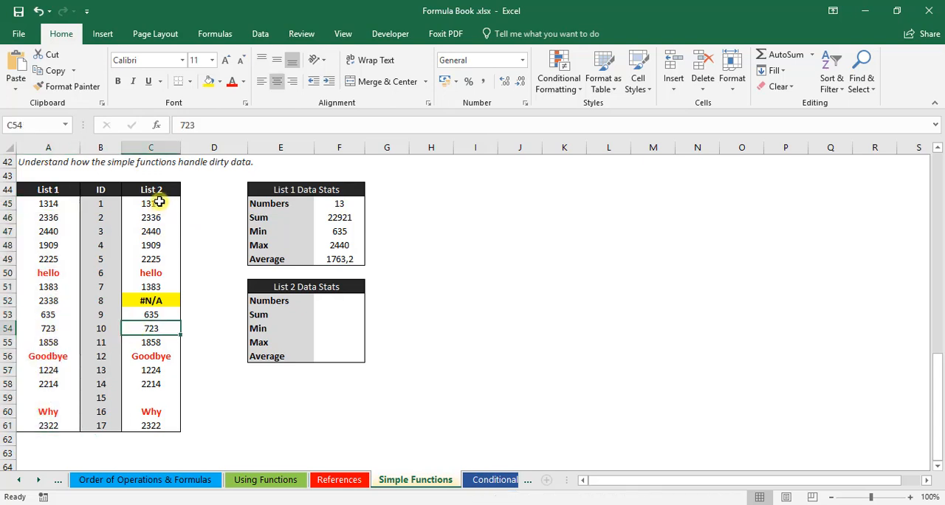
drag(158, 201, 155, 421)
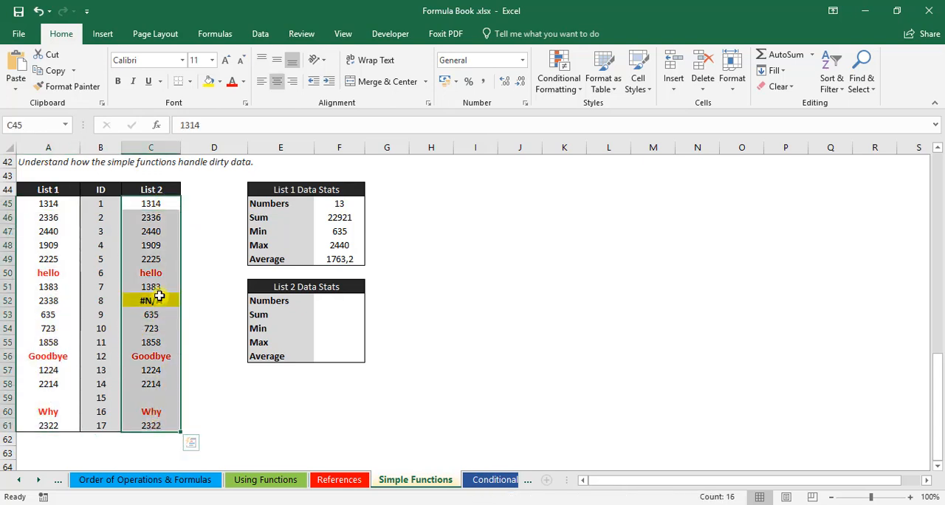
click(162, 272)
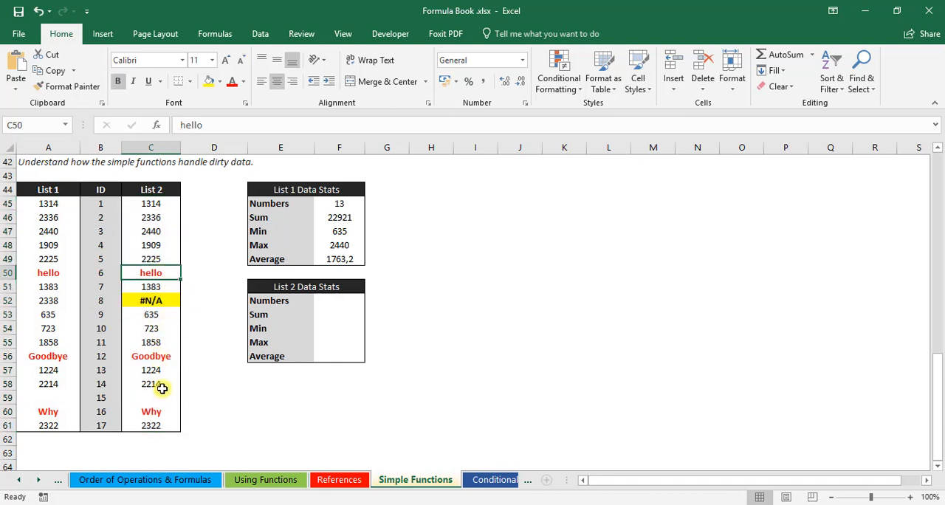
key(Down)
key(Down)
key(Down)
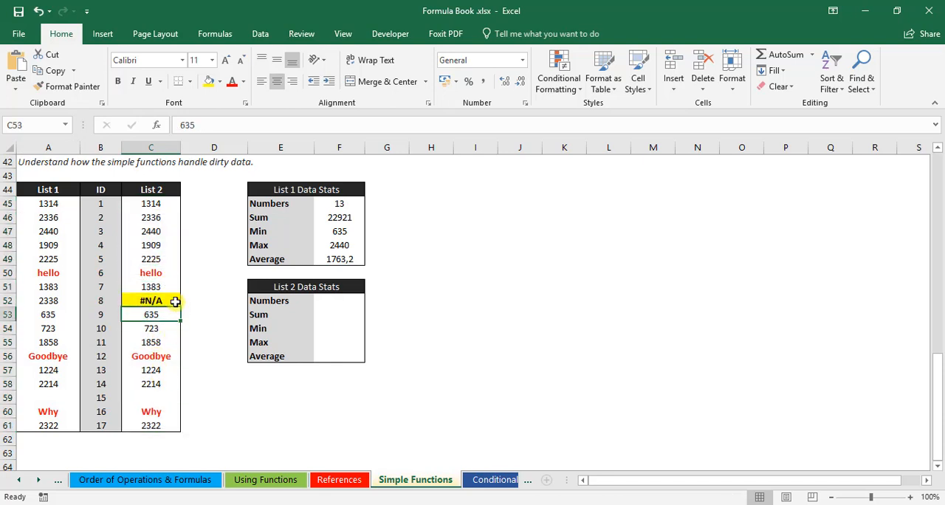
click(175, 301)
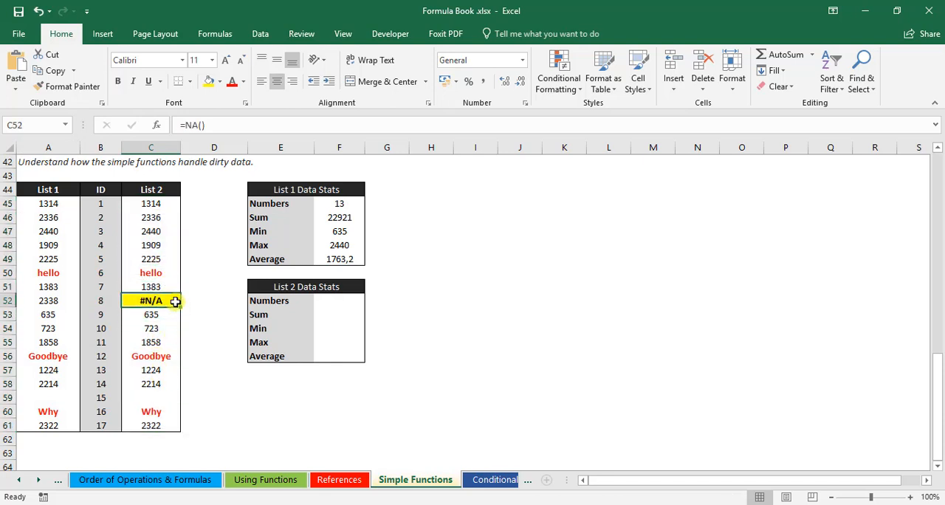
click(152, 316)
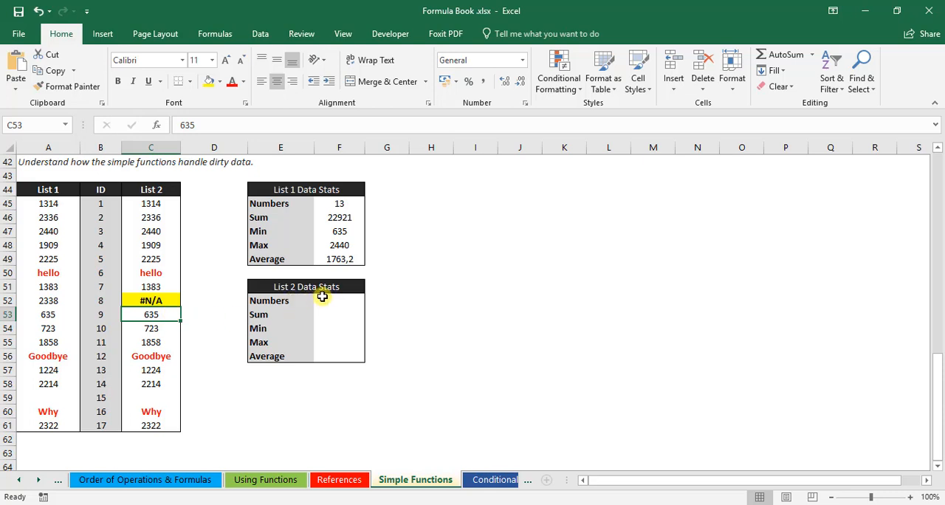
drag(321, 296, 319, 354)
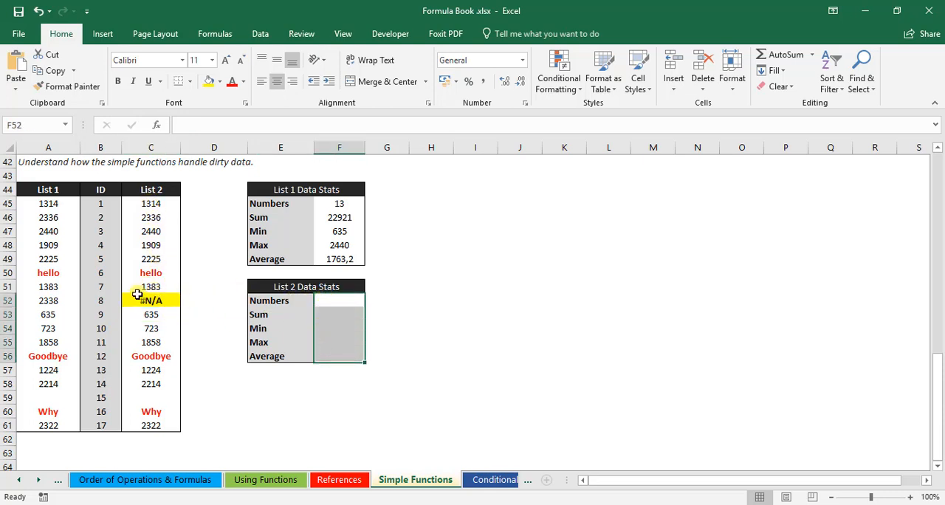
Step: Enter =COUNT(C45:C61) in cell F52 to count the numbers in List 2
click(332, 301)
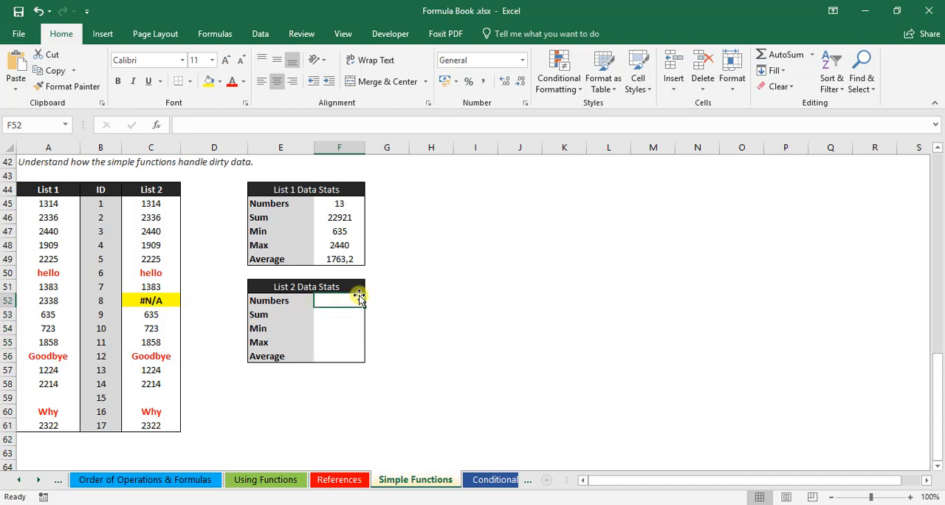
text(=co)
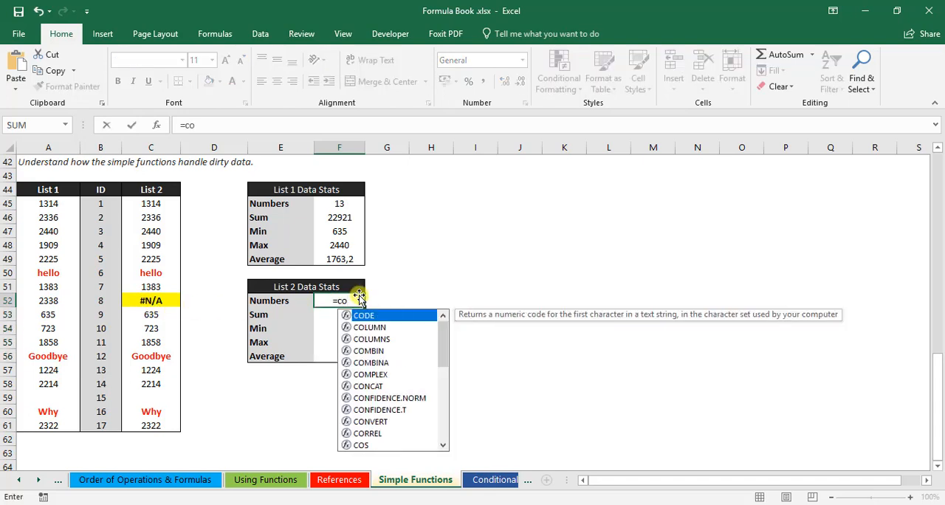
text(u)
key(Tab)
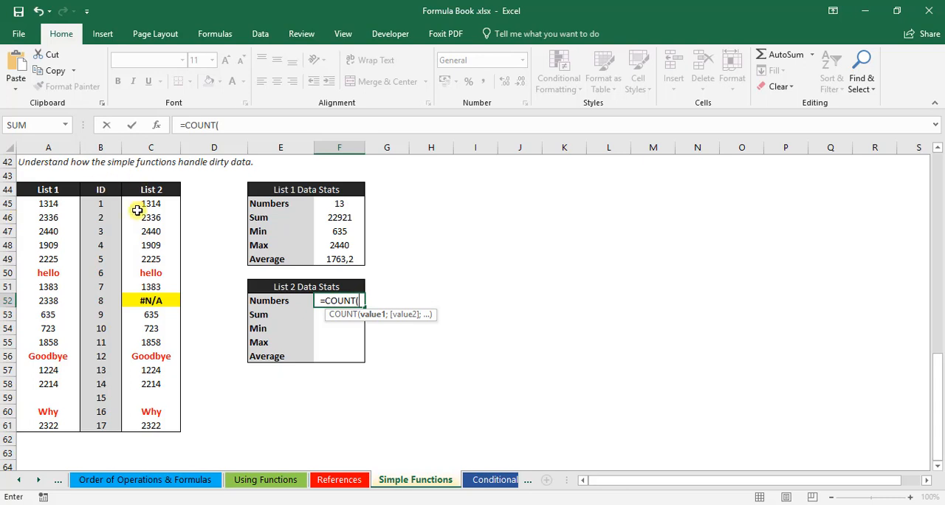
drag(137, 207, 144, 413)
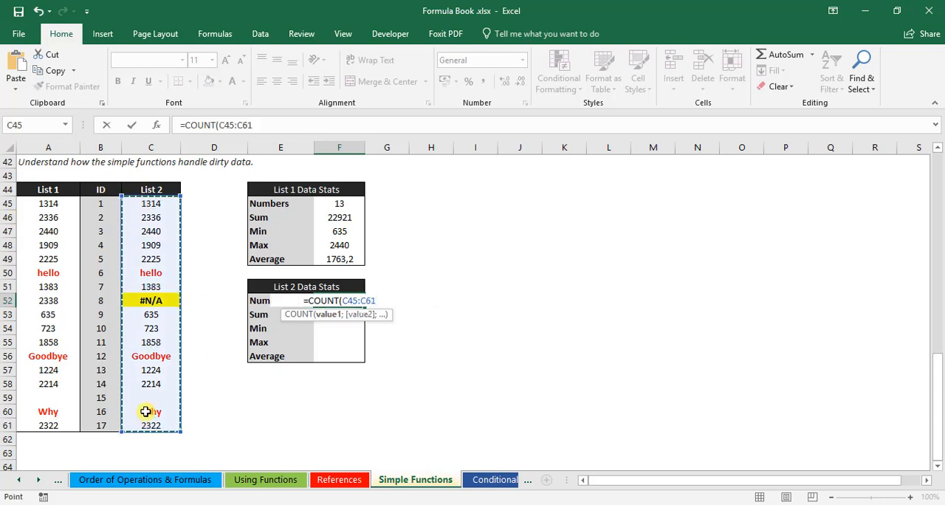
key(Return)
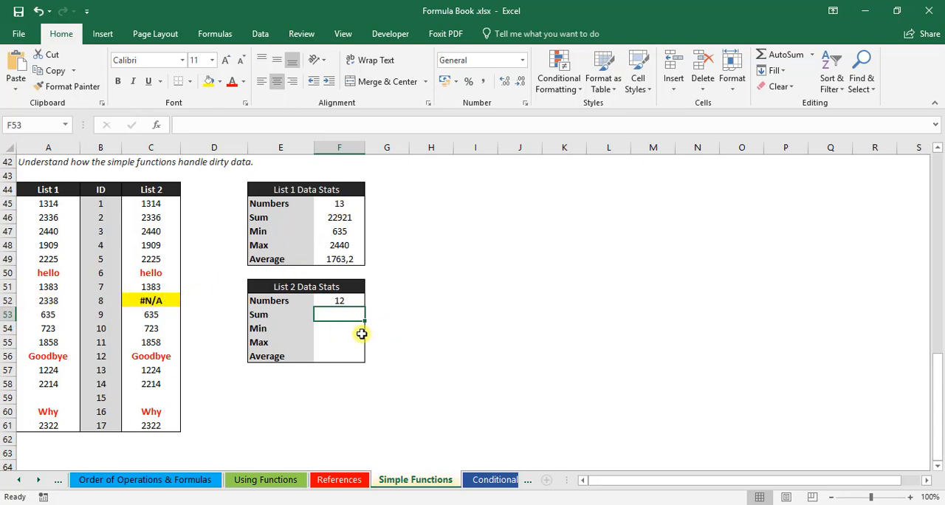
Step: Enter =SUM(C45:C61) in cell F53 to total the List 2 values
text(=sum)
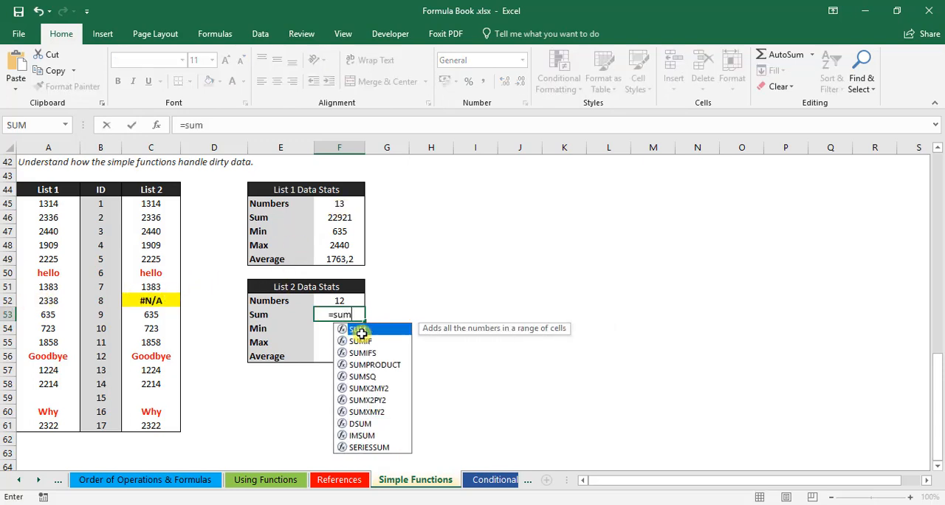
text(()
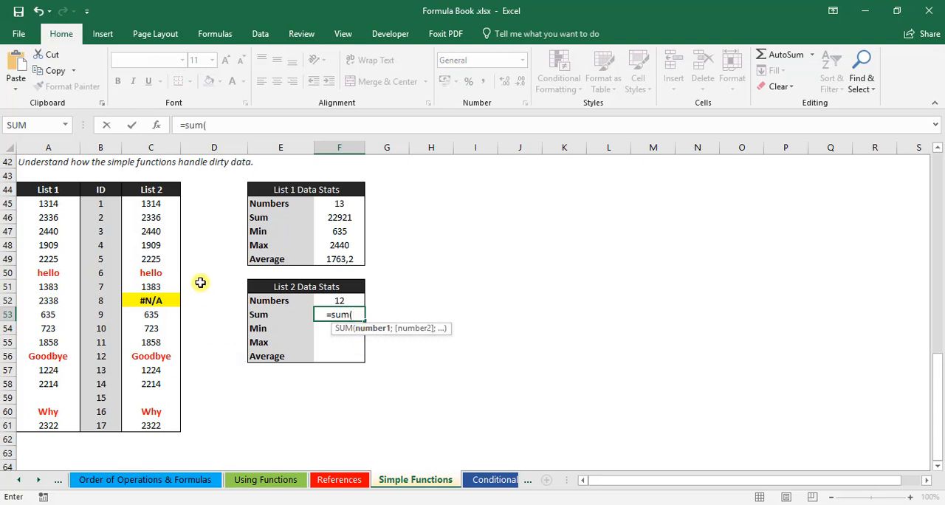
drag(147, 206, 147, 413)
text())
key(Return)
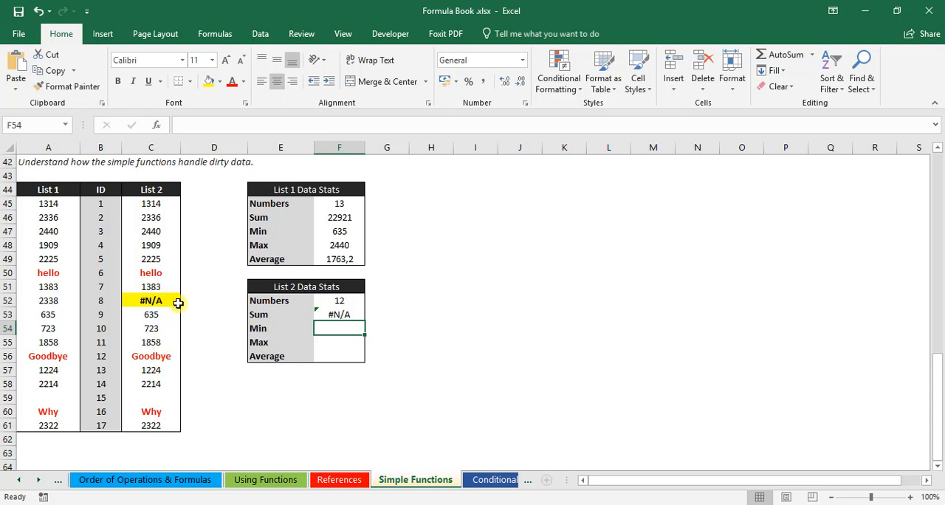
Step: Enter =MIN(C45:C61) in cell F54 to find the smallest List 2 value
text(=)
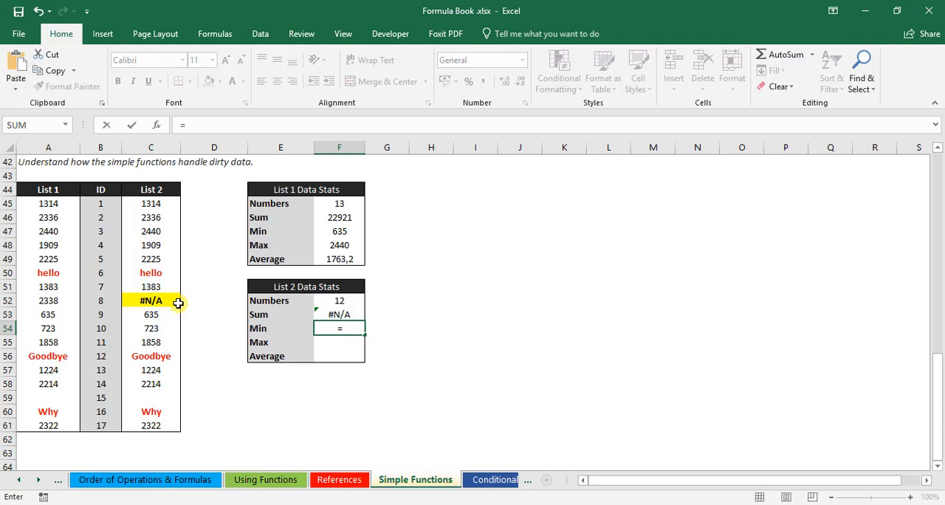
text(min()
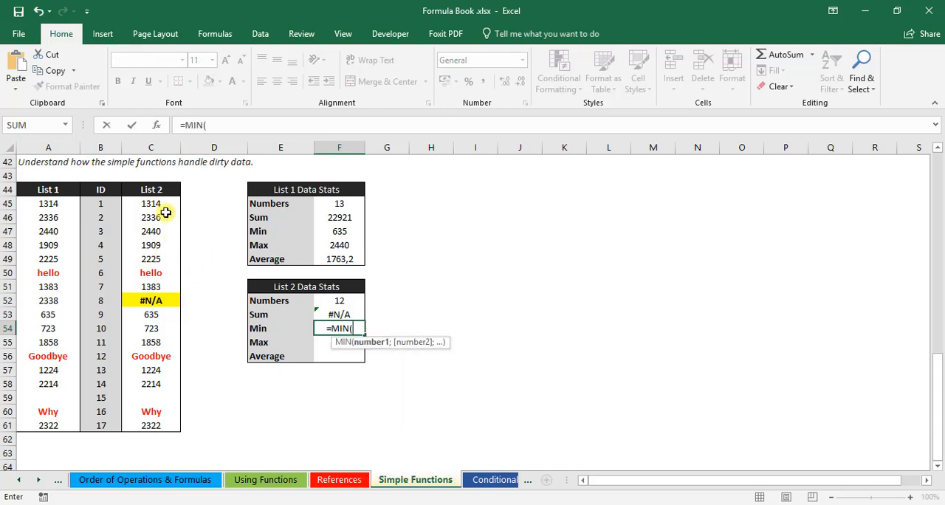
drag(155, 204, 155, 418)
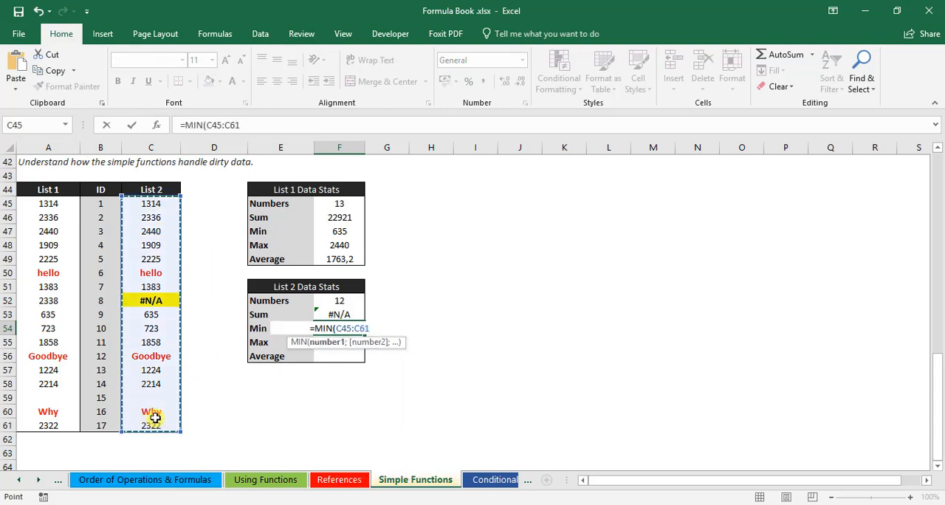
text())
key(Return)
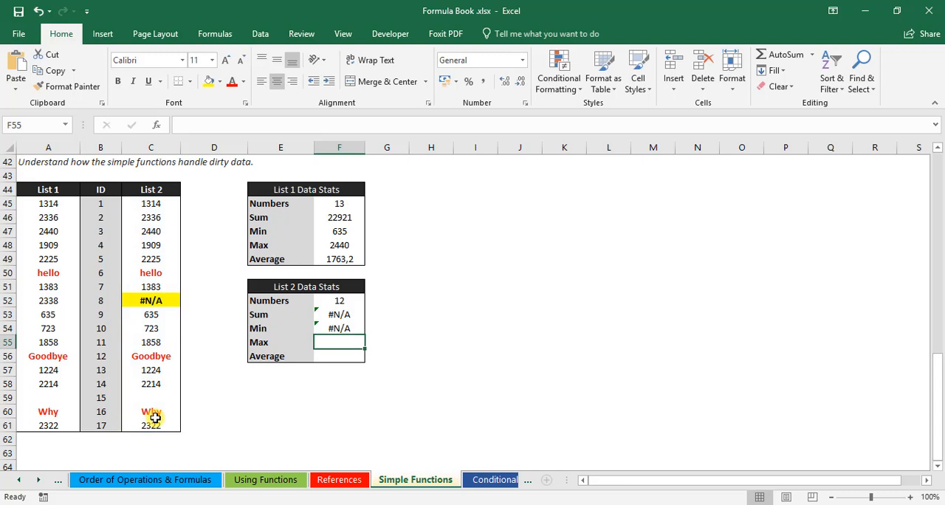
Step: Enter =MAX(C45:C61) in cell F55 to find the largest List 2 value
text(=MA)
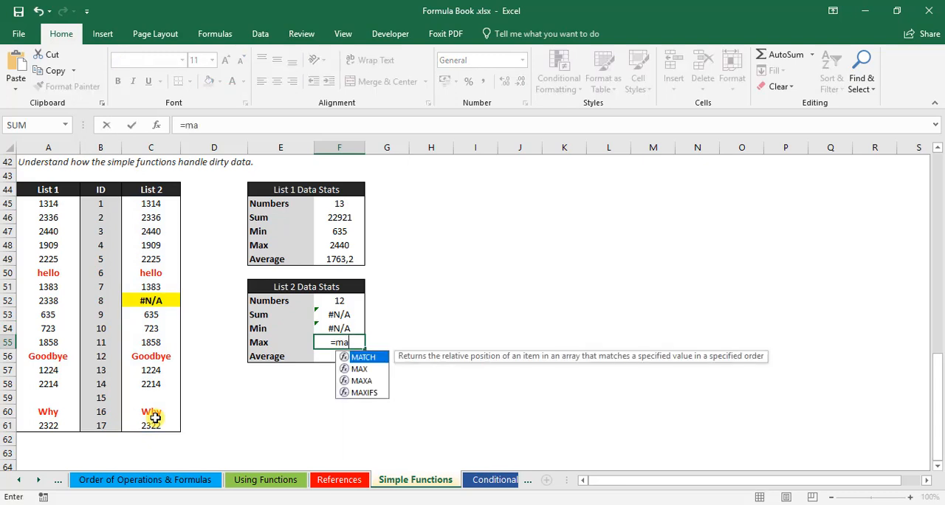
key(Tab)
key(BackSpace)
key(BackSpace)
key(BackSpace)
key(BackSpace)
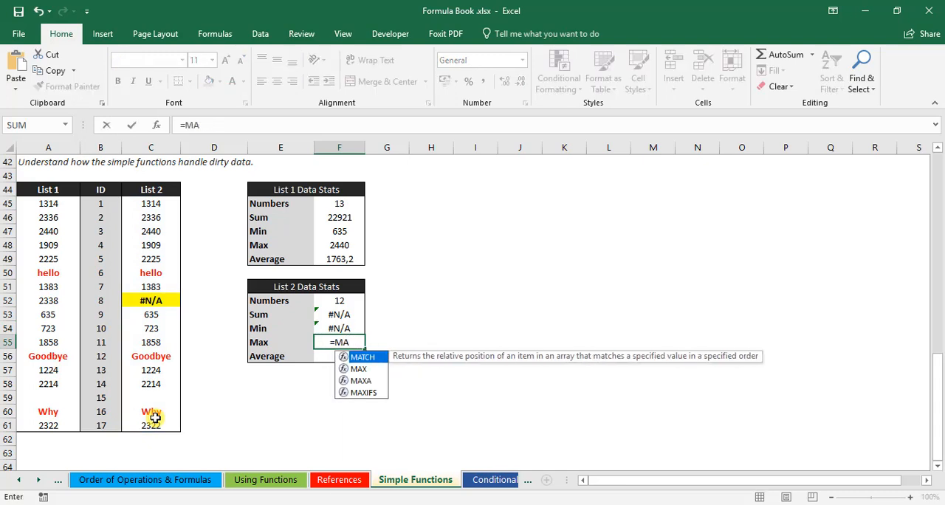
key(Down)
key(Tab)
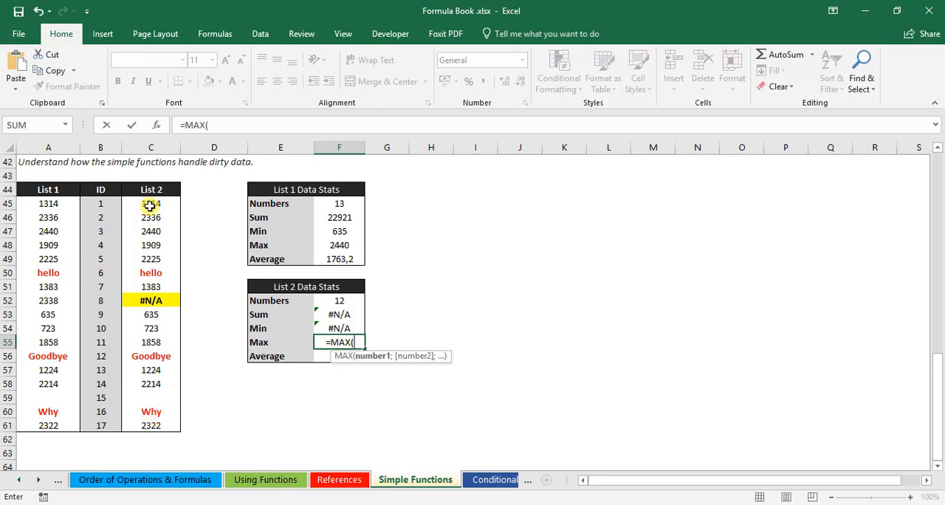
drag(149, 205, 150, 428)
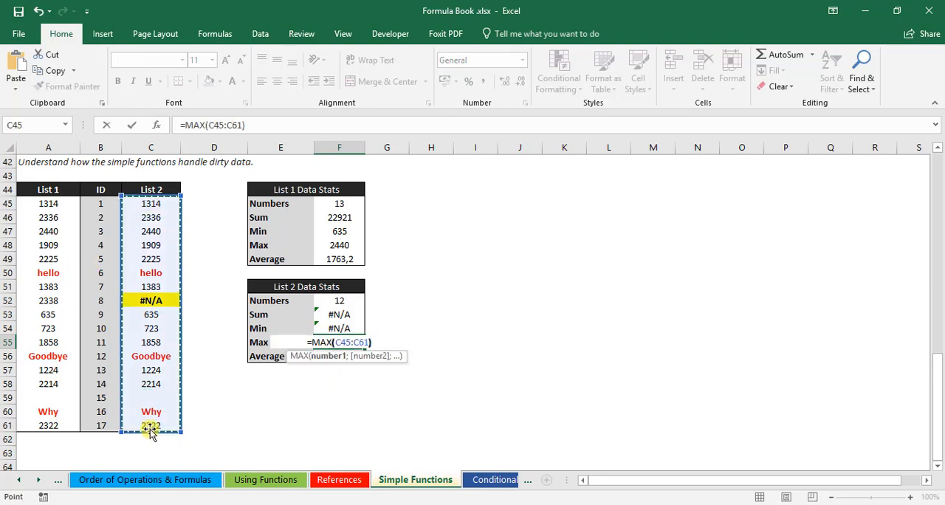
key(Return)
Step: Enter =AVERAGE(C45:C61) in cell F56 to average the List 2 values
text(=ave)
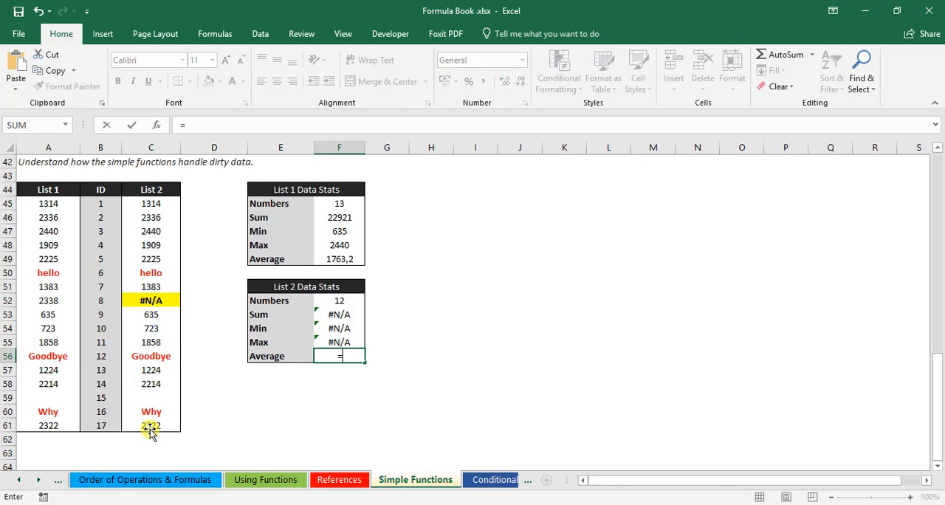
key(Down)
key(Tab)
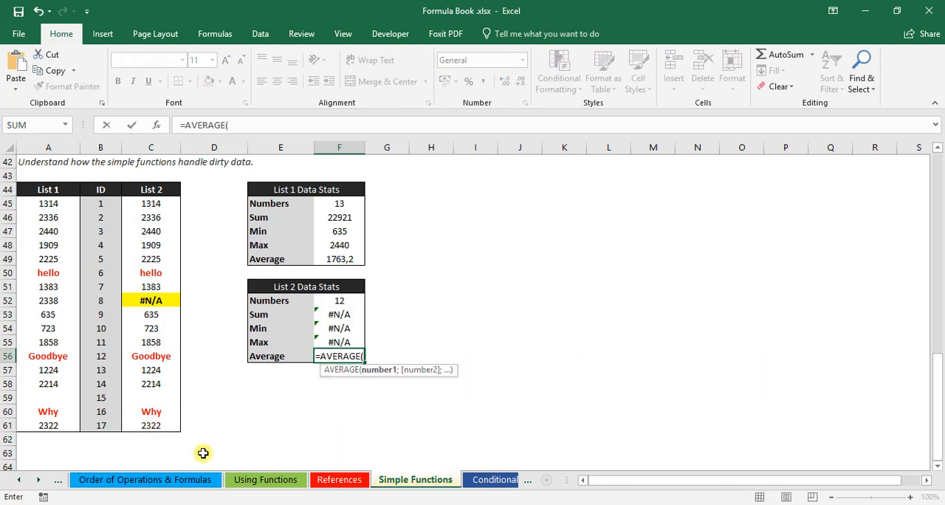
drag(155, 204, 149, 422)
key(Return)
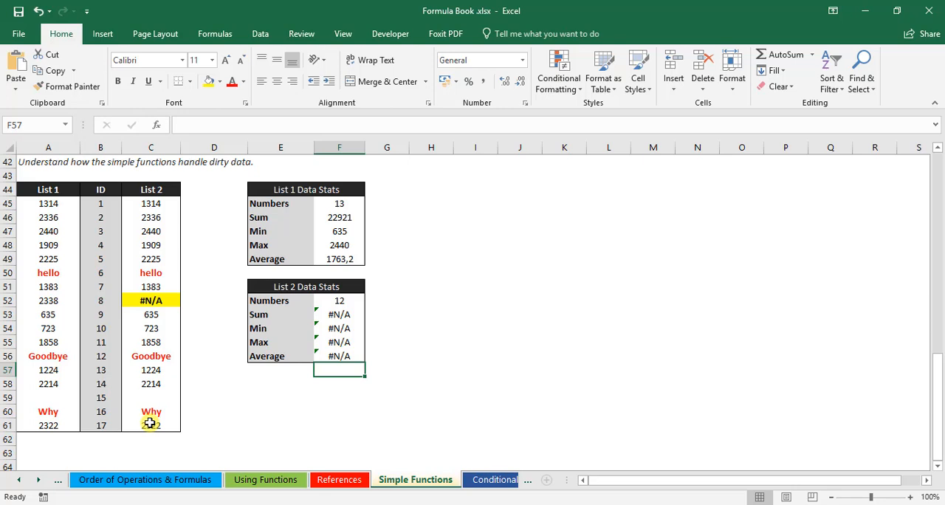
click(473, 270)
scroll(473, 270, up, 1)
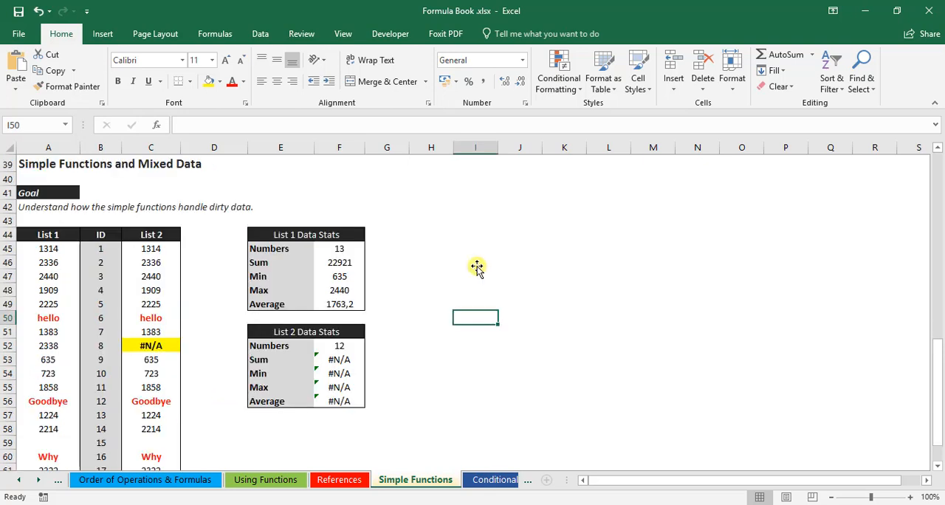
scroll(473, 270, down, 1)
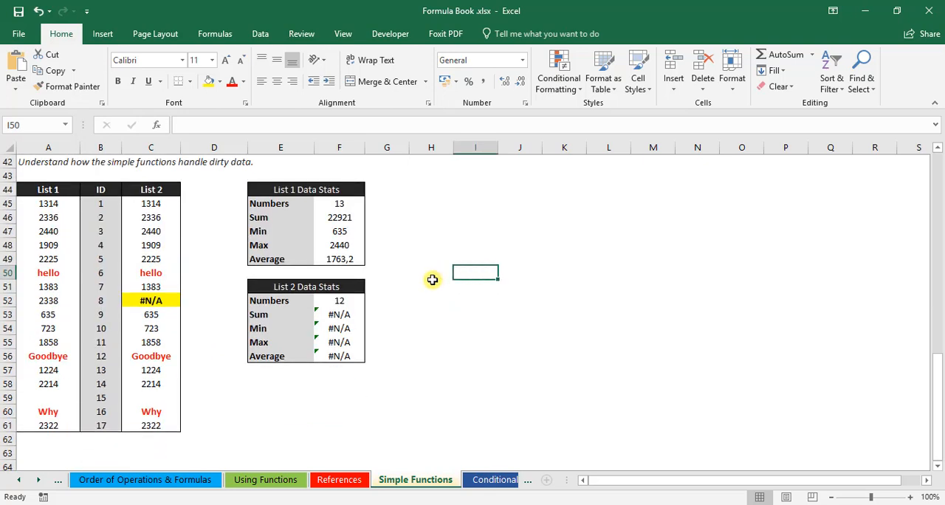